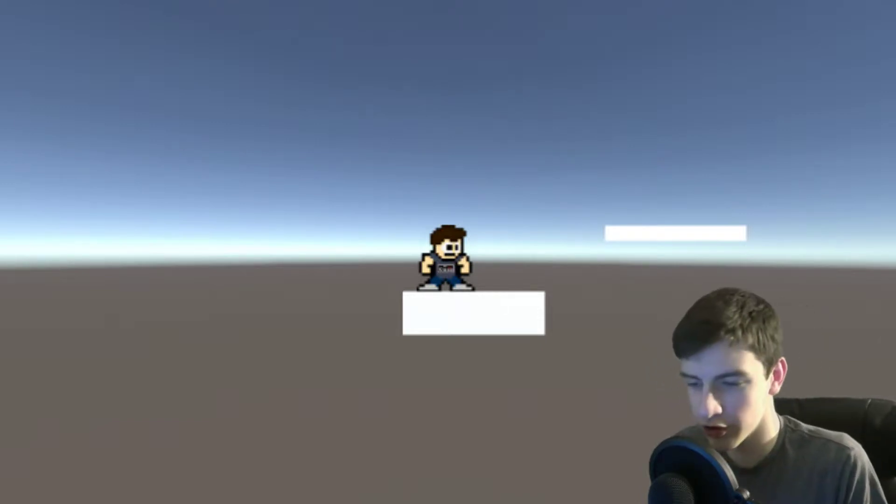
# - Play-test the side-scroller by walking the character back and forth and jumping on the platform
pyautogui.press('Right')
pyautogui.press('Left')
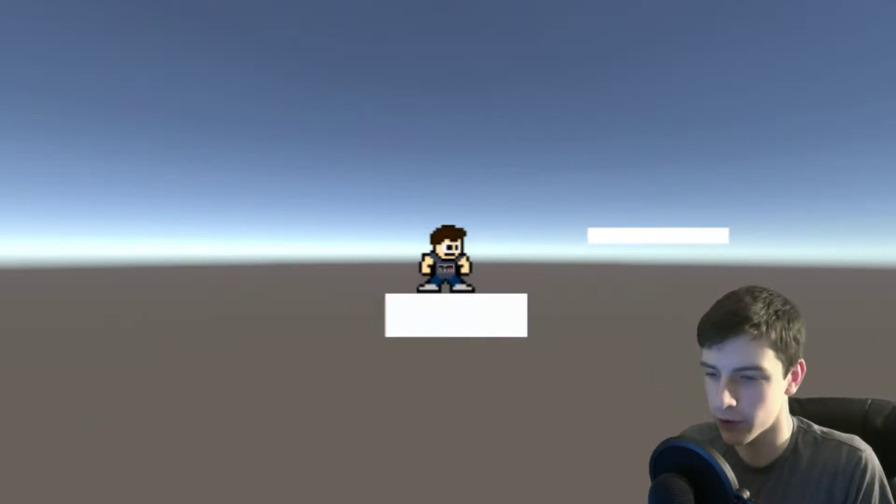
pyautogui.press('Right')
pyautogui.press('Left')
pyautogui.press('Left')
pyautogui.press('Right')
pyautogui.press('Left')
pyautogui.press('Right')
pyautogui.press('Right')
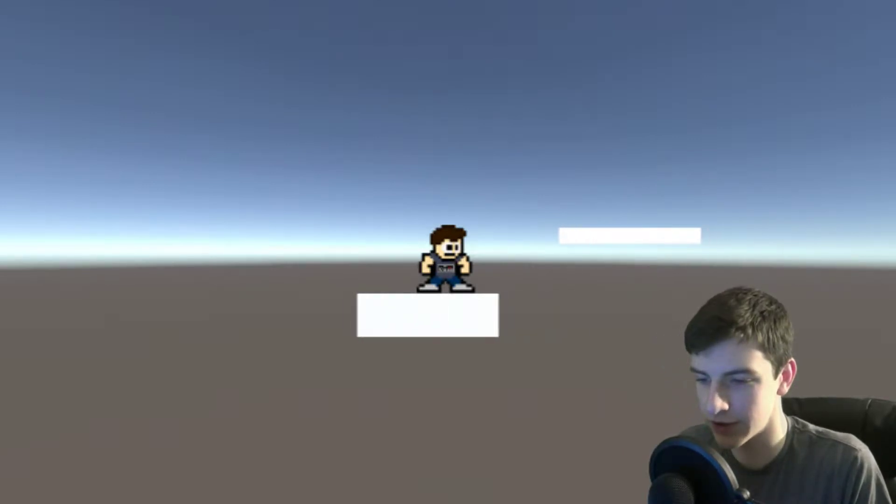
pyautogui.press('Left')
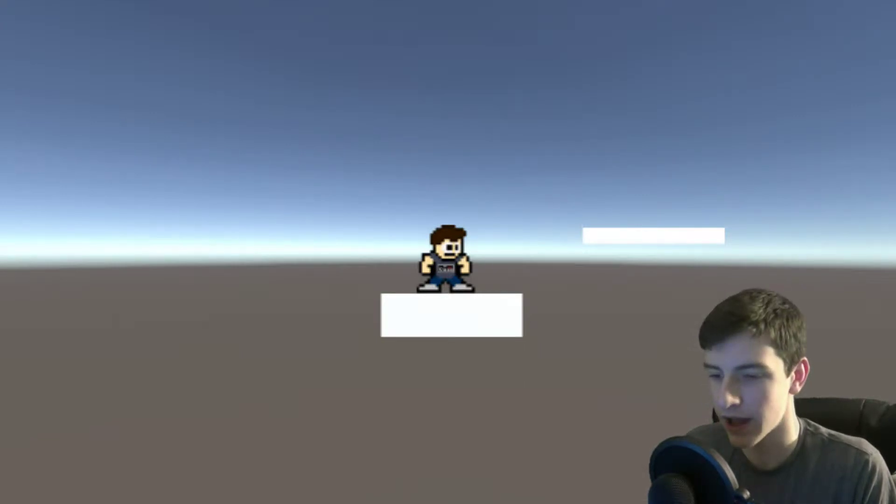
pyautogui.press('Right')
pyautogui.press('space')
pyautogui.press('Left')
pyautogui.press('space')
pyautogui.press('Right')
pyautogui.press('Left')
pyautogui.press('space')
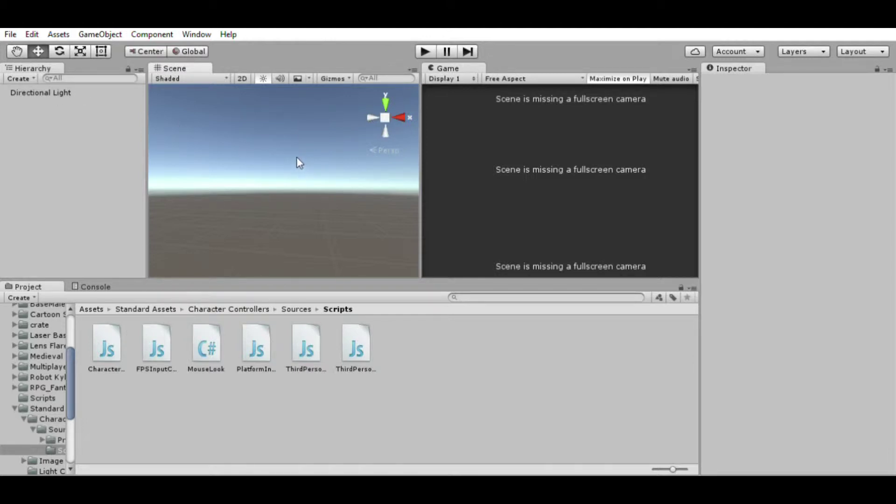
pyautogui.moveTo(306, 147); pyautogui.dragTo(329, 182, button='right')
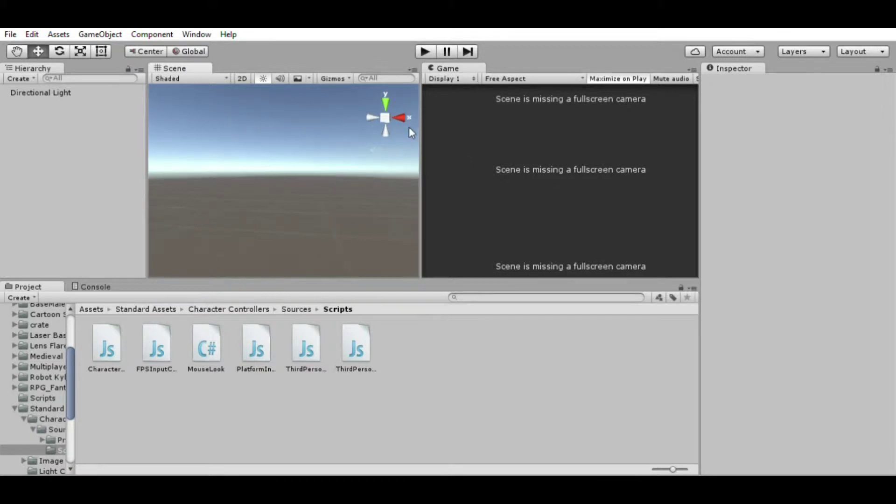
pyautogui.moveTo(344, 145); pyautogui.dragTo(385, 147, button='right')
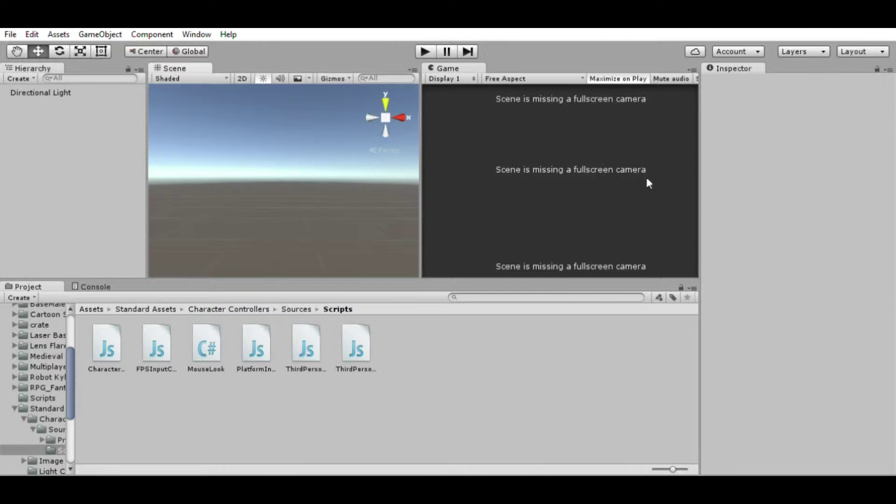
pyautogui.moveTo(356, 170)
pyautogui.mouseDown(button='right')
pyautogui.moveTo(252, 178)
pyautogui.moveTo(348, 185)
pyautogui.mouseUp(button='right')
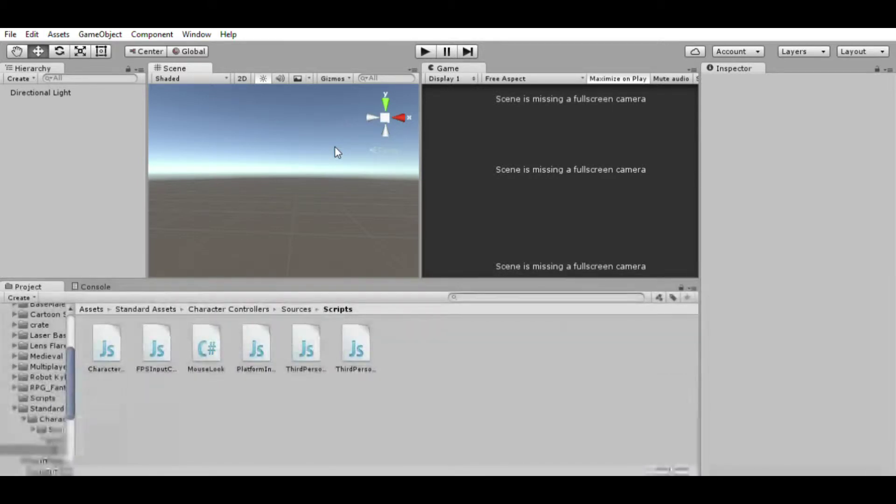
# - Add a cube to the empty scene as the first platform block
pyautogui.moveTo(344, 157); pyautogui.dragTo(246, 145, button='right')
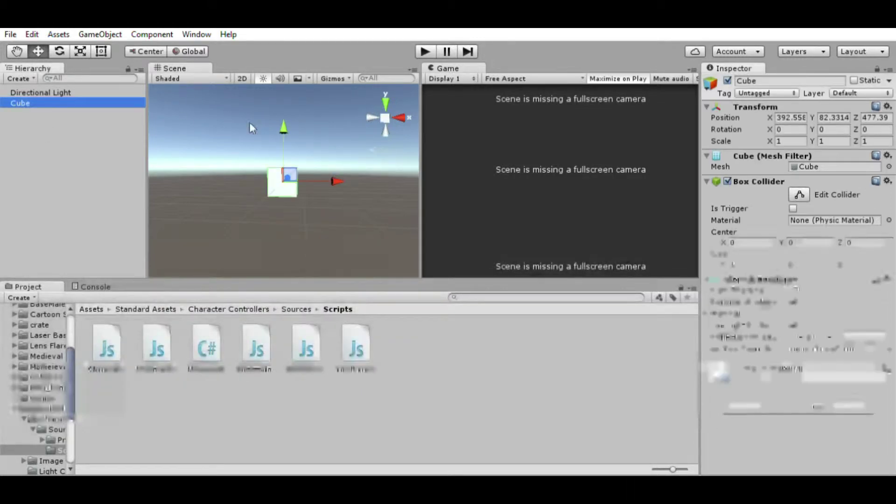
pyautogui.moveTo(250, 122); pyautogui.dragTo(320, 136, button='right')
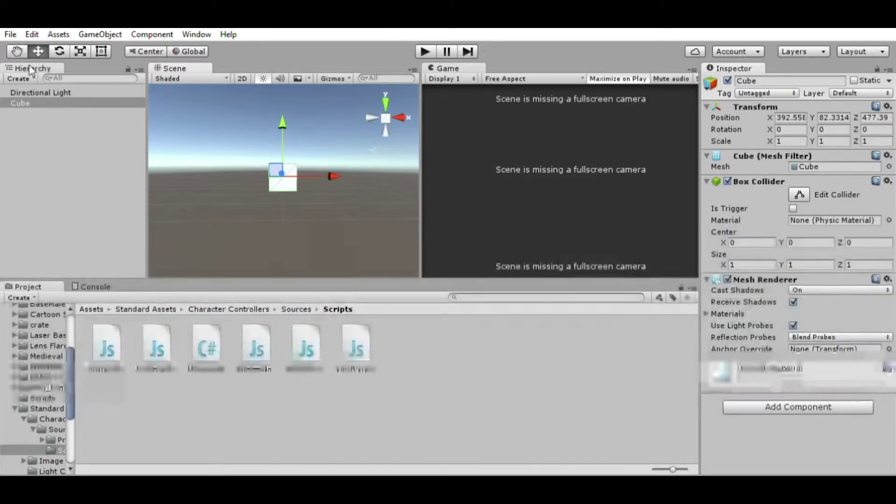
pyautogui.hotkey('alt', 'shift', 'n')
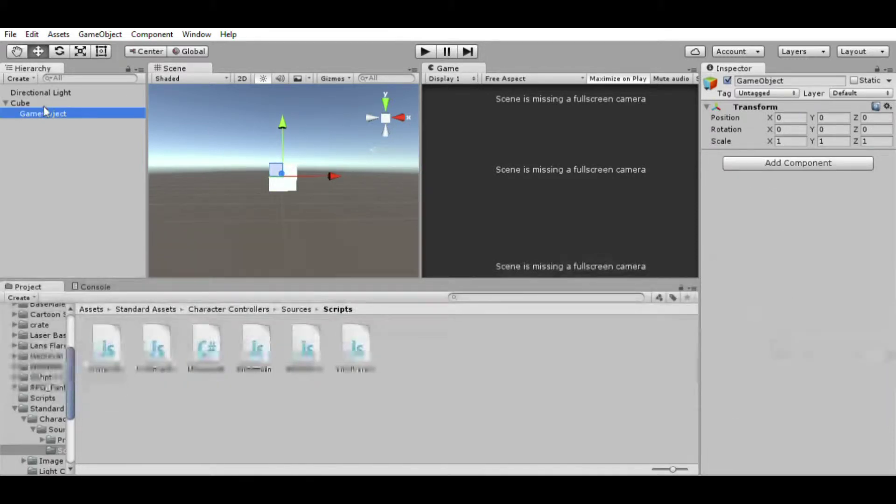
pyautogui.press('Delete')
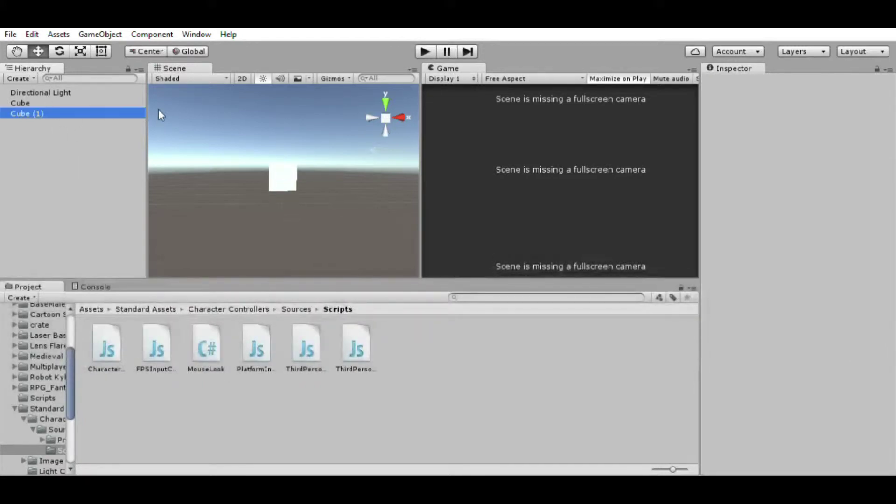
# - Duplicate the cube and move the copy beside the original along the X axis to about 395.51
pyautogui.hotkey('ctrl', 'd')
pyautogui.moveTo(317, 166); pyautogui.dragTo(699, 371)
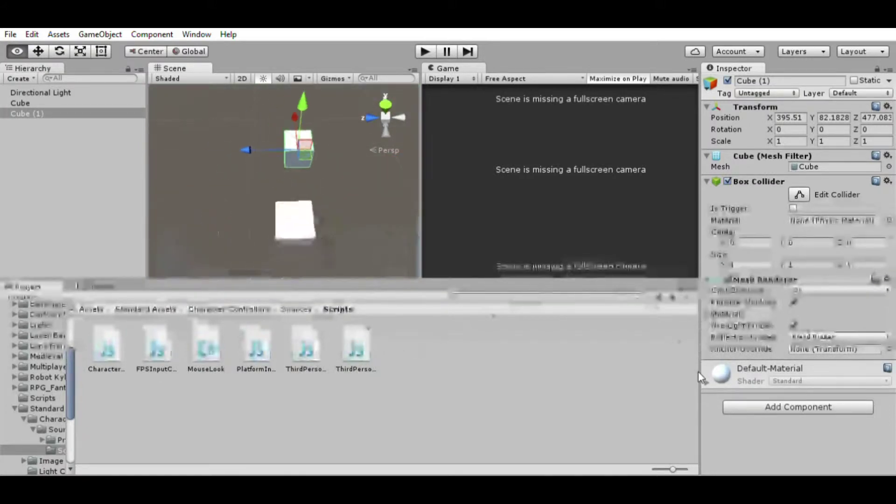
pyautogui.scroll(-4, 286, 190)
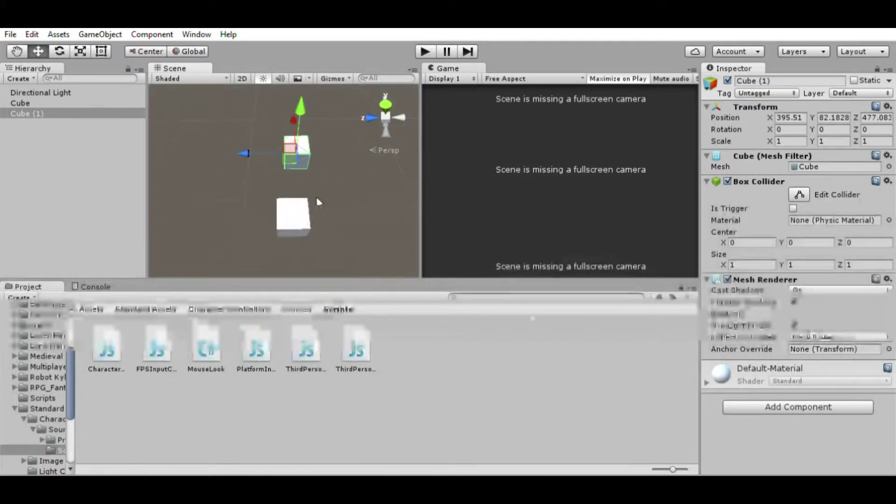
# - Set the duplicate cube's Z position to 477.39 to match the original cube
pyautogui.click(298, 201)
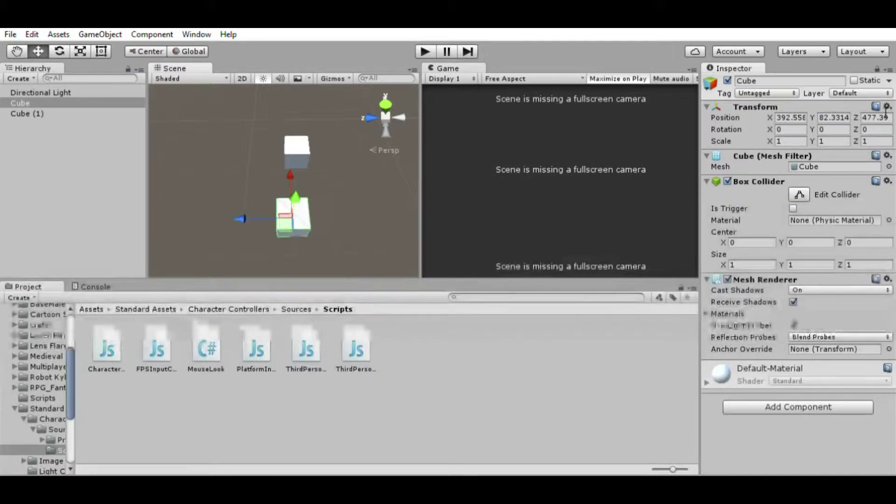
pyautogui.click(873, 118)
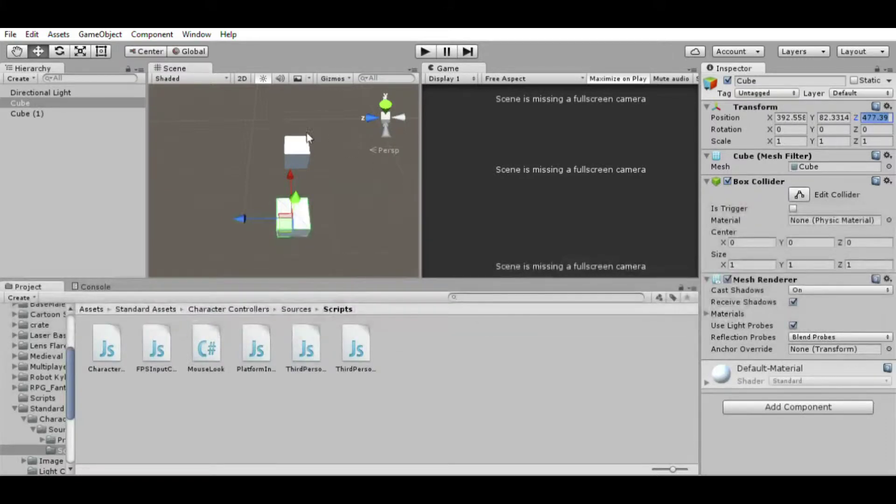
pyautogui.hotkey('ctrl', 'z')
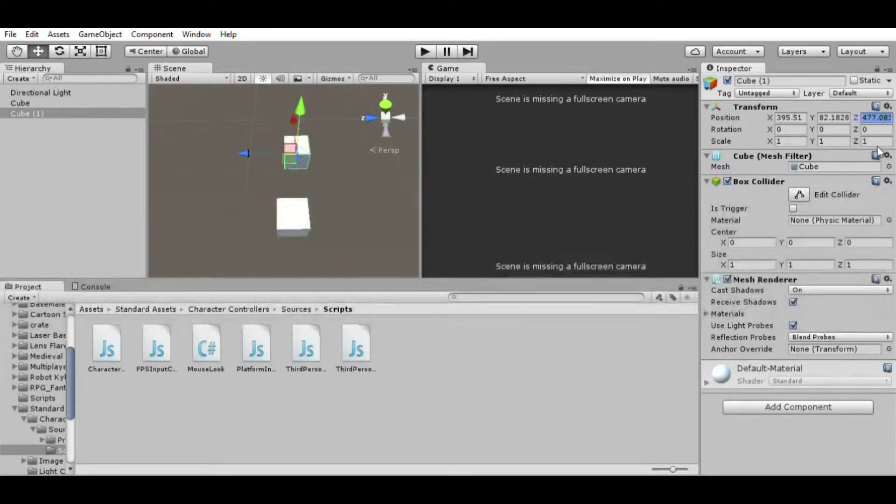
pyautogui.keyDown('alt'); pyautogui.moveTo(372, 174); pyautogui.dragTo(63, 402); pyautogui.keyUp('alt')
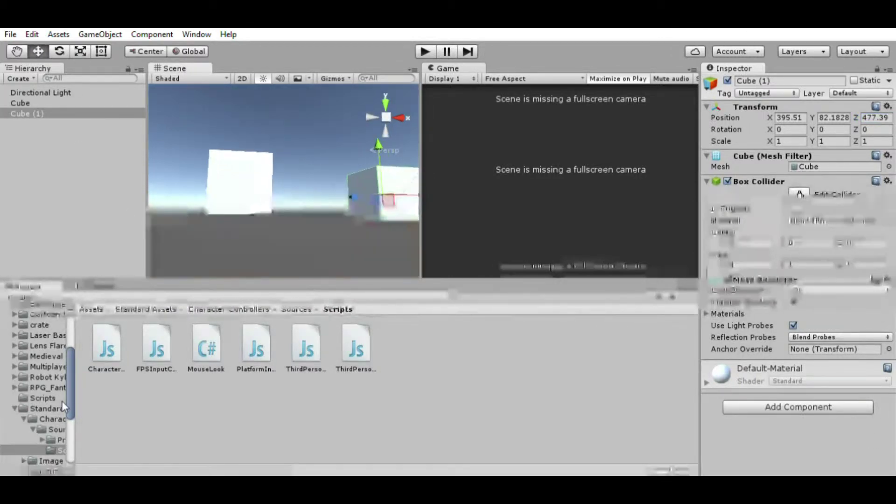
# - Switch the Scene view to 2D and stretch the original cube into a wide, flat platform with the Rect tool
pyautogui.click(242, 77)
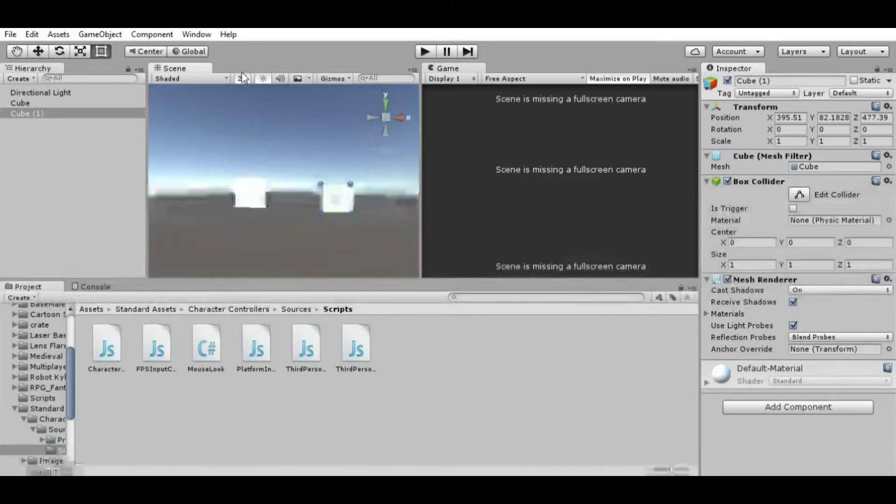
pyautogui.press('t')
pyautogui.moveTo(274, 195); pyautogui.dragTo(266, 176, button='middle')
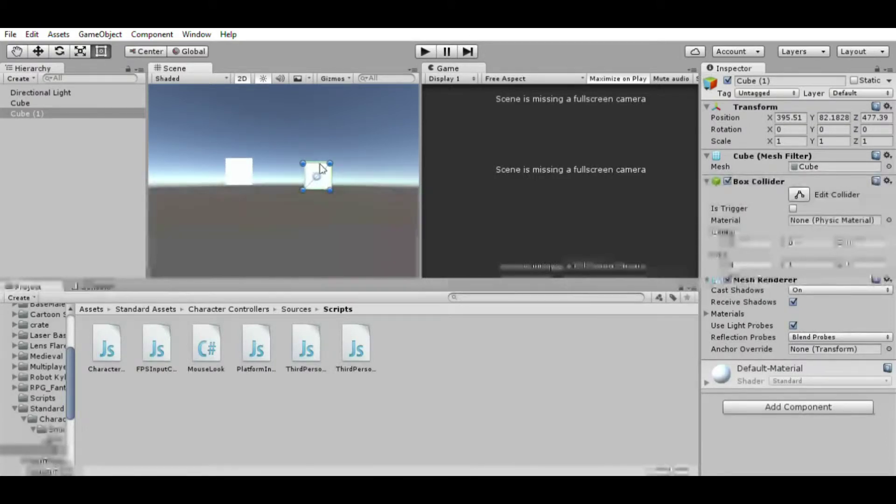
pyautogui.click(240, 161)
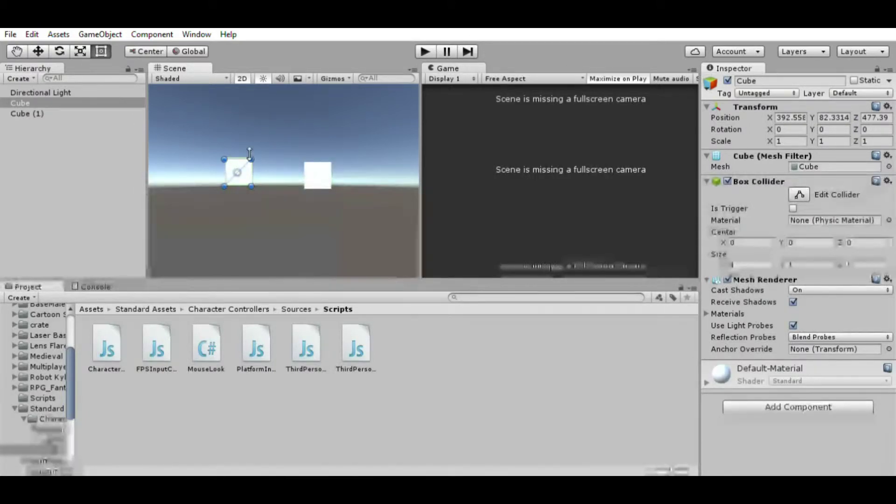
pyautogui.moveTo(249, 155); pyautogui.dragTo(396, 168)
pyautogui.click(322, 170)
pyautogui.click(262, 176)
# - Reshape the second cube into a flat platform about 5.68 wide and 0.29 high, spaced from the first at about X 402.48
pyautogui.moveTo(327, 171); pyautogui.dragTo(394, 173)
pyautogui.click(388, 171)
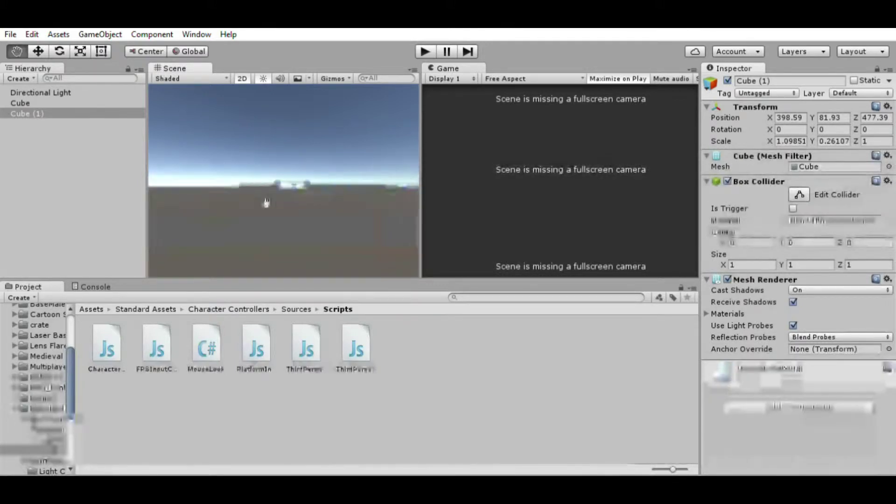
pyautogui.moveTo(266, 203); pyautogui.dragTo(246, 206, button='middle')
pyautogui.moveTo(378, 179); pyautogui.dragTo(419, 178)
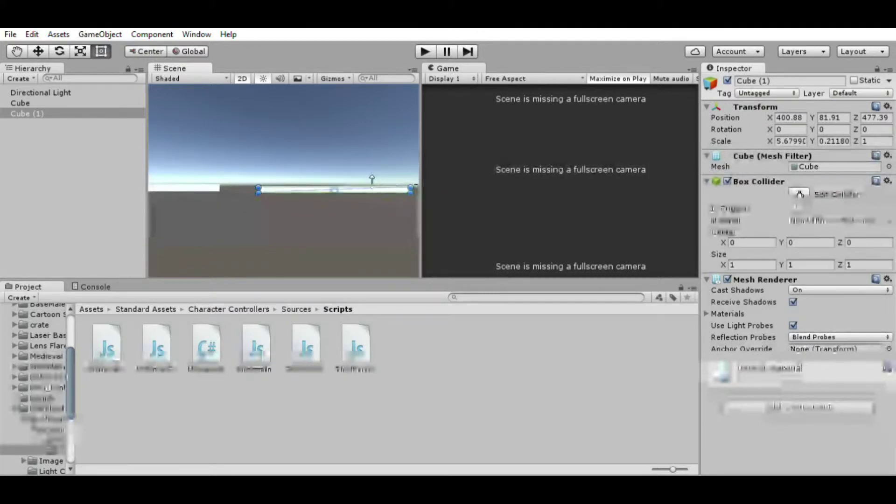
pyautogui.moveTo(363, 174); pyautogui.dragTo(375, 174)
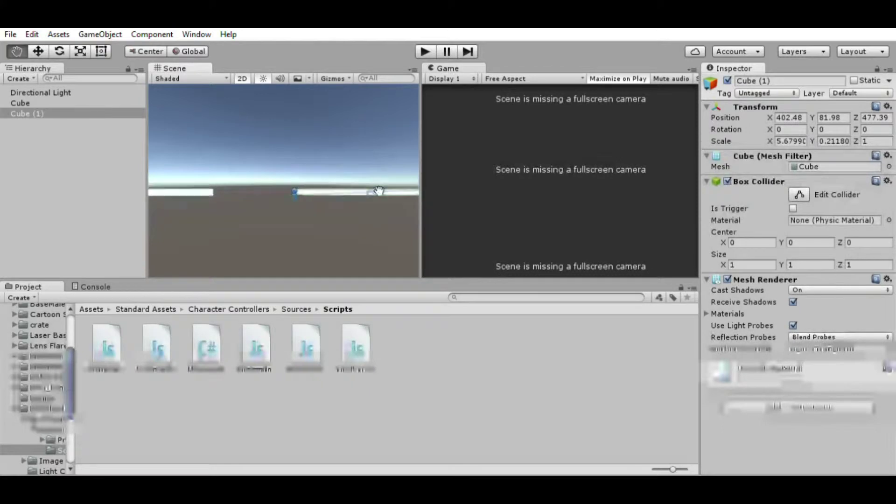
pyautogui.moveTo(232, 187); pyautogui.dragTo(234, 187, button='middle')
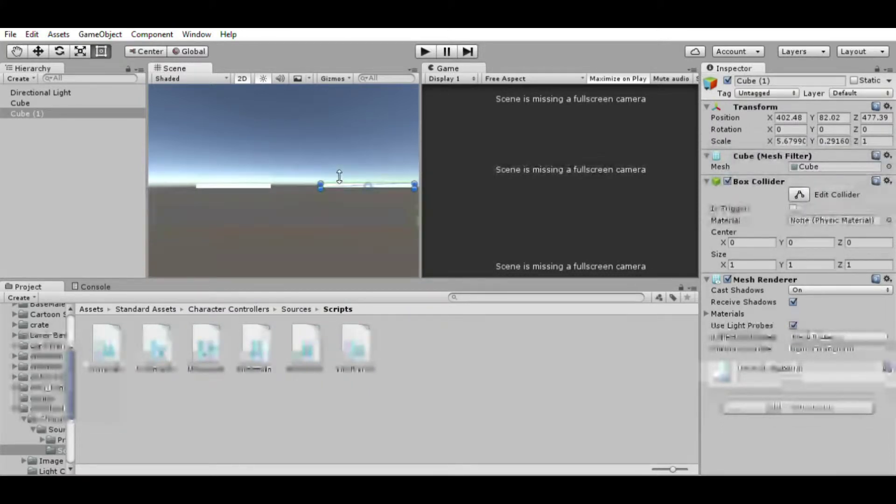
# - Deselect the second platform and return the Scene view to 3D perspective
pyautogui.click(284, 136)
pyautogui.moveTo(285, 136); pyautogui.dragTo(244, 164, button='middle')
pyautogui.keyDown('alt'); pyautogui.moveTo(254, 98); pyautogui.dragTo(449, 242); pyautogui.keyUp('alt')
pyautogui.moveTo(448, 239); pyautogui.dragTo(328, 190, button='right')
pyautogui.press('w')
# - Open the Character Controllers folder inside Standard Assets in the project
pyautogui.scroll(5, 56, 327)
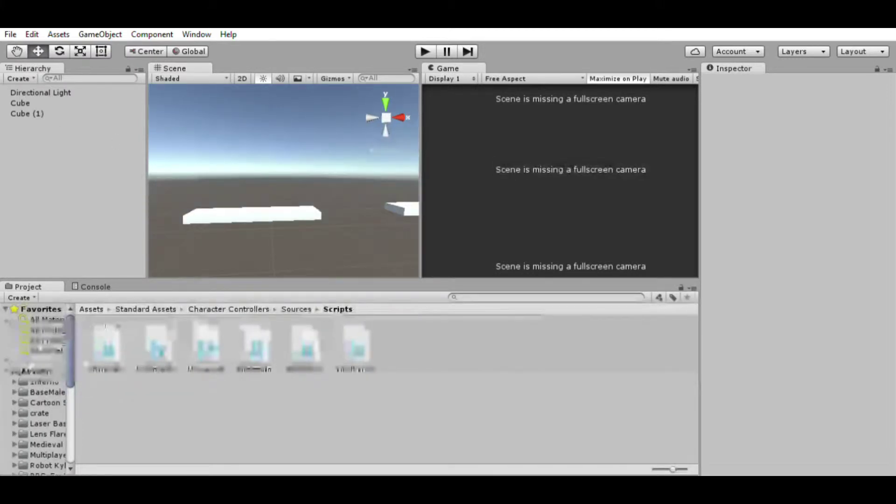
pyautogui.click(33, 372)
pyautogui.doubleClick(116, 395)
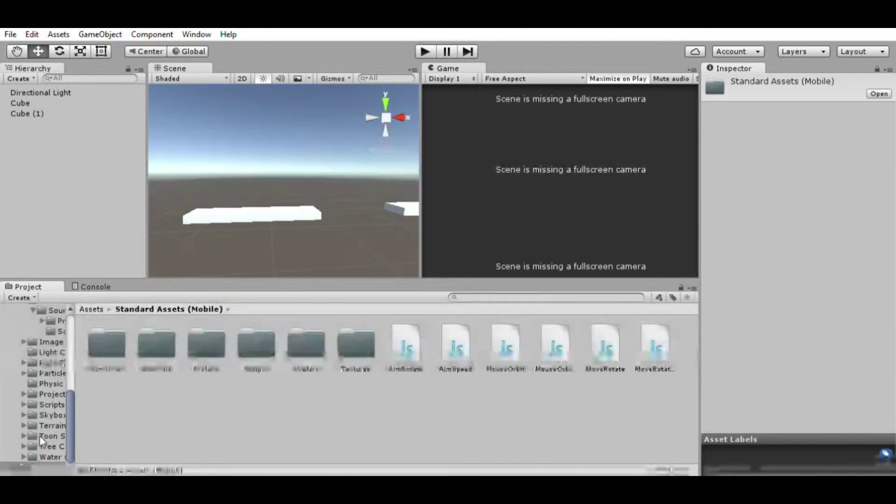
pyautogui.scroll(10, 41, 420)
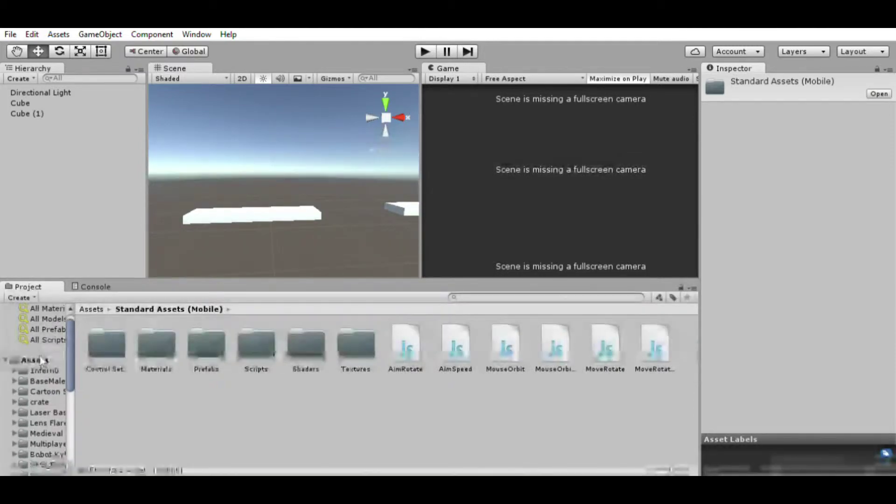
pyautogui.click(41, 361)
pyautogui.click(663, 344)
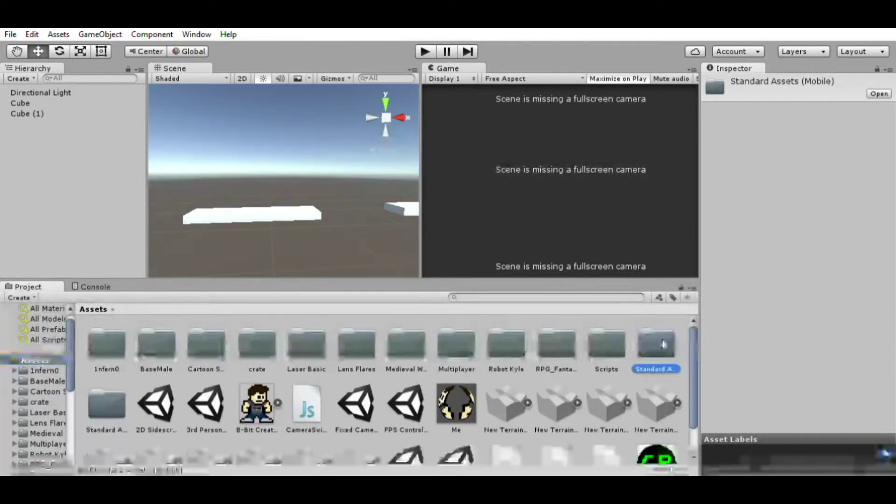
pyautogui.doubleClick(107, 404)
pyautogui.click(110, 331)
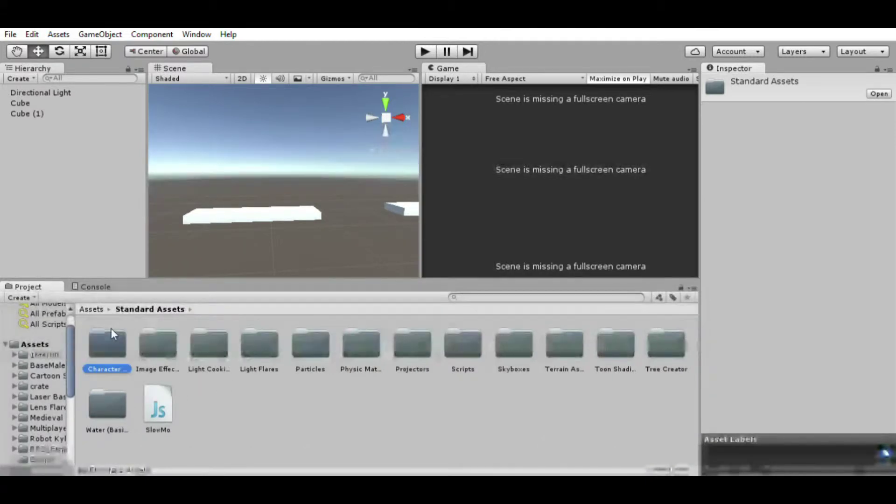
pyautogui.doubleClick(110, 331)
# - Add the First Person Controller prefab to the scene and position it standing on the first platform
pyautogui.keyDown('alt'); pyautogui.moveTo(257, 210); pyautogui.dragTo(221, 274); pyautogui.keyUp('alt')
pyautogui.moveTo(206, 343); pyautogui.dragTo(270, 201)
pyautogui.keyDown('alt'); pyautogui.moveTo(289, 205); pyautogui.dragTo(256, 189); pyautogui.keyUp('alt')
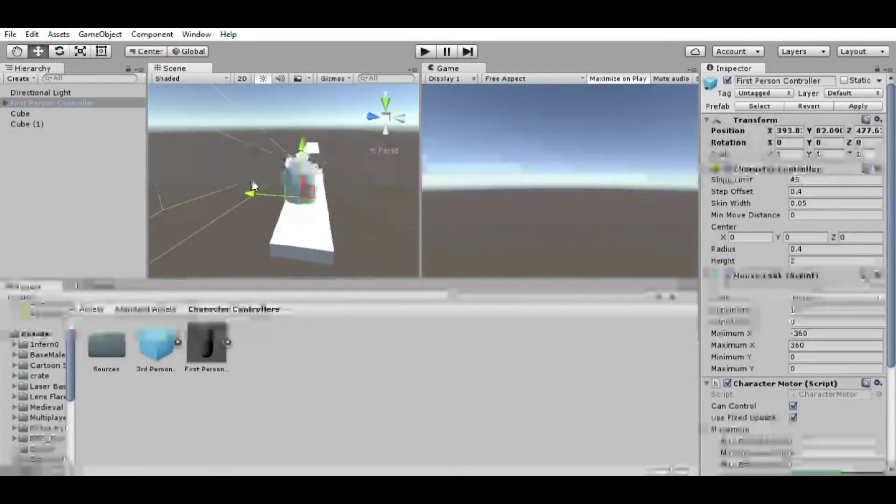
pyautogui.moveTo(258, 189); pyautogui.dragTo(320, 119)
pyautogui.keyDown('alt'); pyautogui.moveTo(327, 110); pyautogui.dragTo(302, 203); pyautogui.keyUp('alt')
pyautogui.scroll(-5, 287, 213)
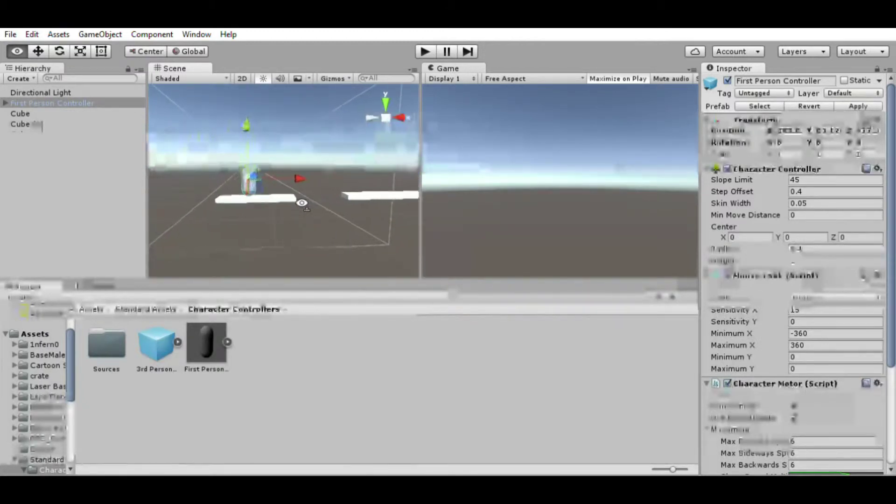
pyautogui.scroll(5, 291, 180)
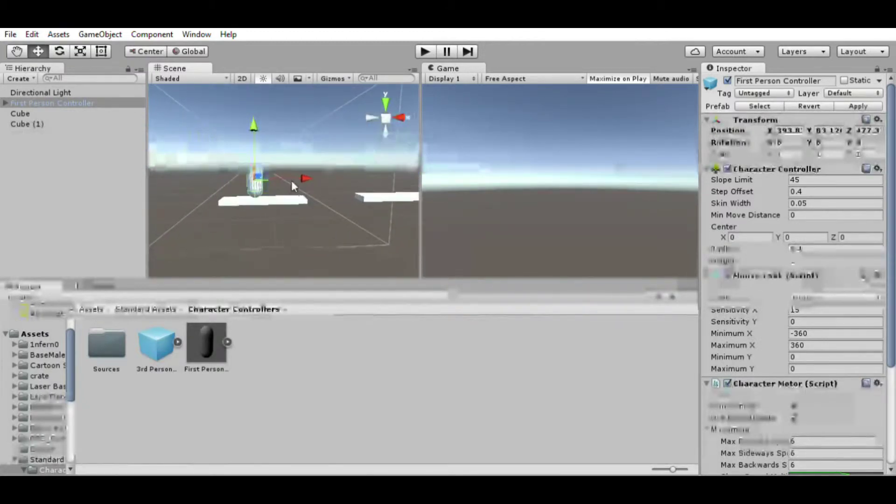
# - Scale the First Person Controller down uniformly to about 0.616
pyautogui.click(81, 51)
pyautogui.moveTo(264, 176); pyautogui.dragTo(245, 178)
pyautogui.press('w')
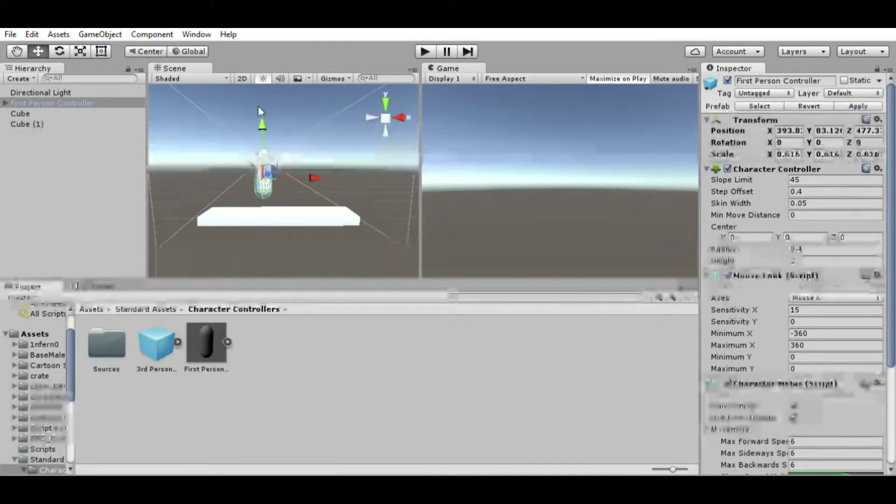
# - Add a plane to the scene behind the first platform, at about Z 484.74
pyautogui.moveTo(259, 116)
pyautogui.keyDown('alt'); pyautogui.mouseDown()
pyautogui.moveTo(260, 184)
pyautogui.moveTo(308, 156)
pyautogui.moveTo(311, 79)
pyautogui.moveTo(300, 76)
pyautogui.moveTo(289, 122)
pyautogui.mouseUp(); pyautogui.keyUp('alt')
pyautogui.scroll(5, 304, 89)
pyautogui.scroll(-5, 308, 88)
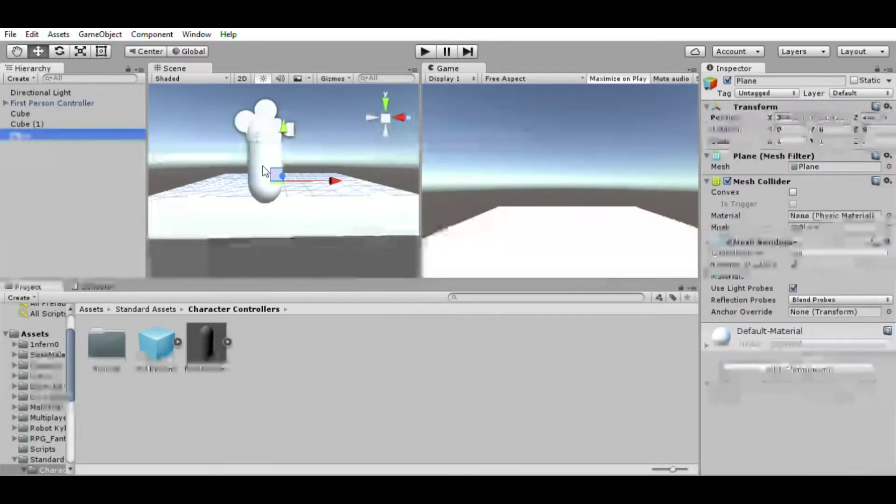
pyautogui.keyDown('alt'); pyautogui.moveTo(299, 177); pyautogui.dragTo(448, 262); pyautogui.keyUp('alt')
# - Apply the Me material from the Assets folder to the plane
pyautogui.click(35, 333)
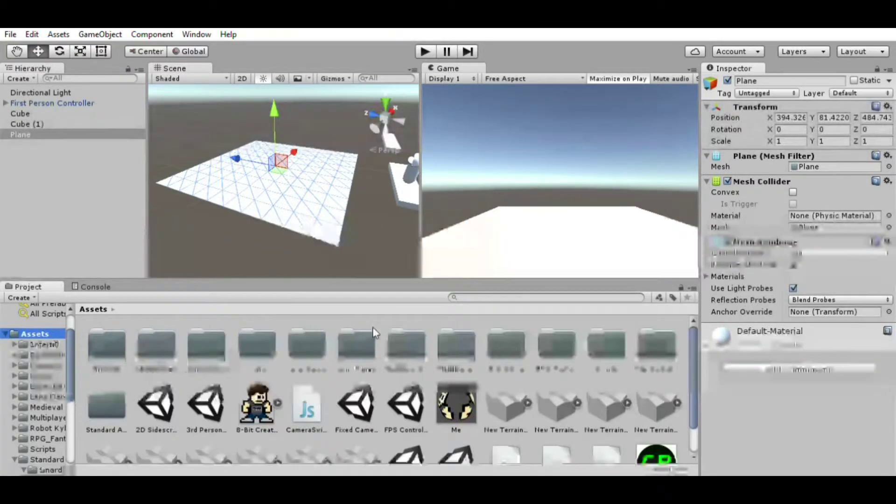
pyautogui.scroll(-2, 362, 332)
pyautogui.click(457, 367)
pyautogui.moveTo(781, 404); pyautogui.dragTo(873, 393)
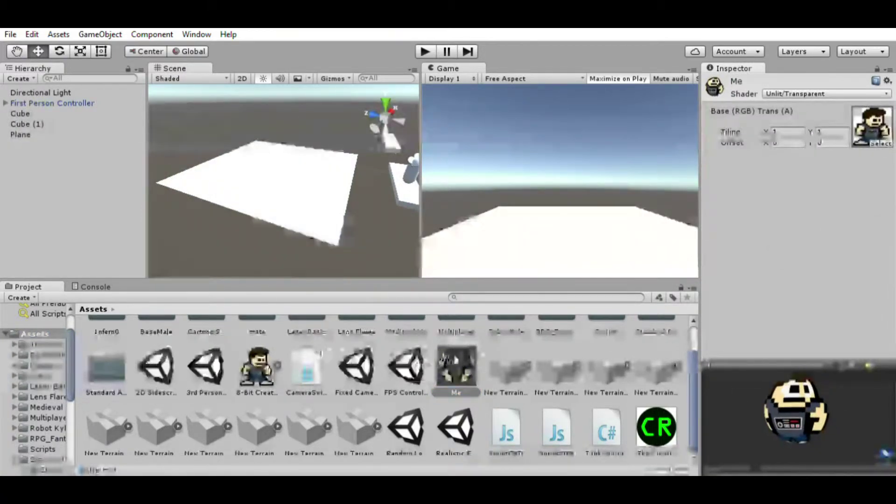
pyautogui.moveTo(456, 366); pyautogui.dragTo(277, 178)
# - Rotate the plane upright with rotation values of 90 on X and 180 on Y
pyautogui.moveTo(277, 177); pyautogui.dragTo(236, 176, button='right')
pyautogui.press('w')
pyautogui.press('s')
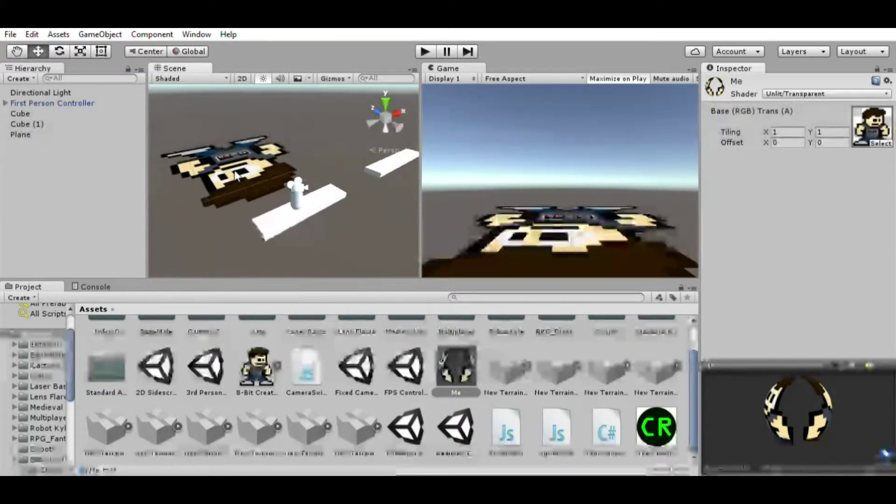
pyautogui.click(236, 175)
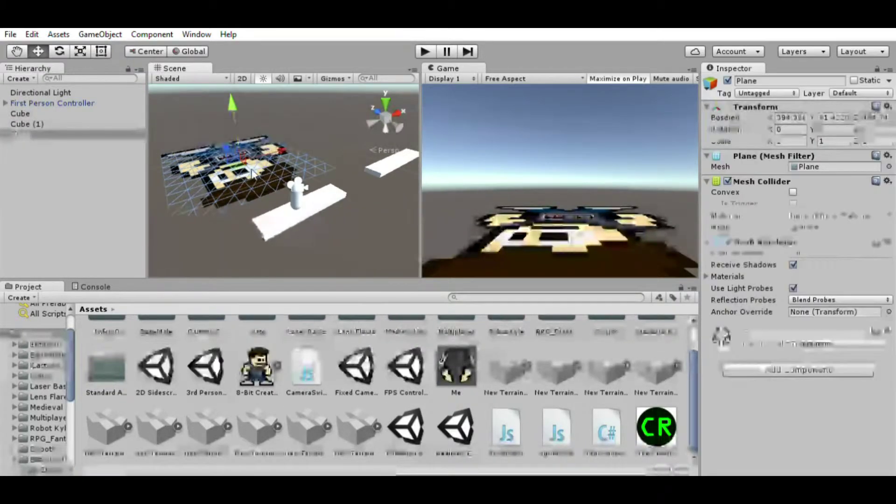
pyautogui.click(834, 129)
pyautogui.write('180')
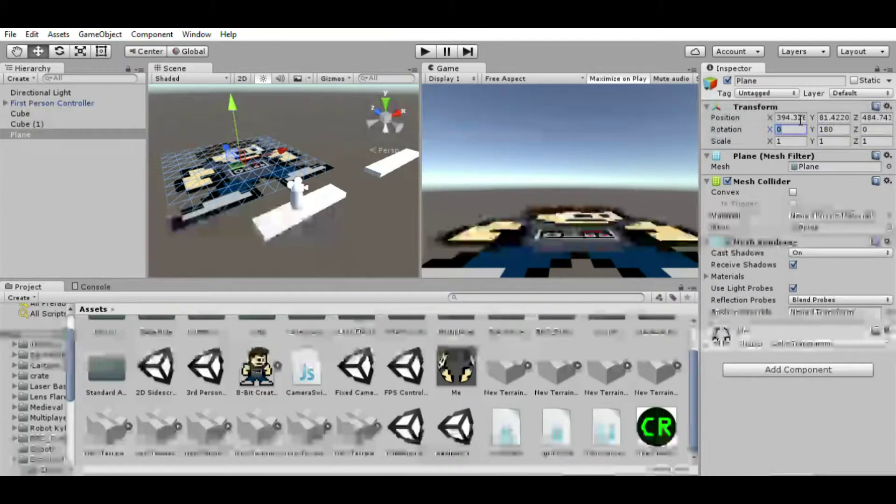
pyautogui.write('90')
# - Move the plane close behind the first platform, to about X 393.23 and Z 478.97, and scale it down uniformly to about 0.174
pyautogui.keyDown('alt'); pyautogui.moveTo(294, 150); pyautogui.dragTo(262, 164); pyautogui.keyUp('alt')
pyautogui.moveTo(339, 206); pyautogui.dragTo(317, 210)
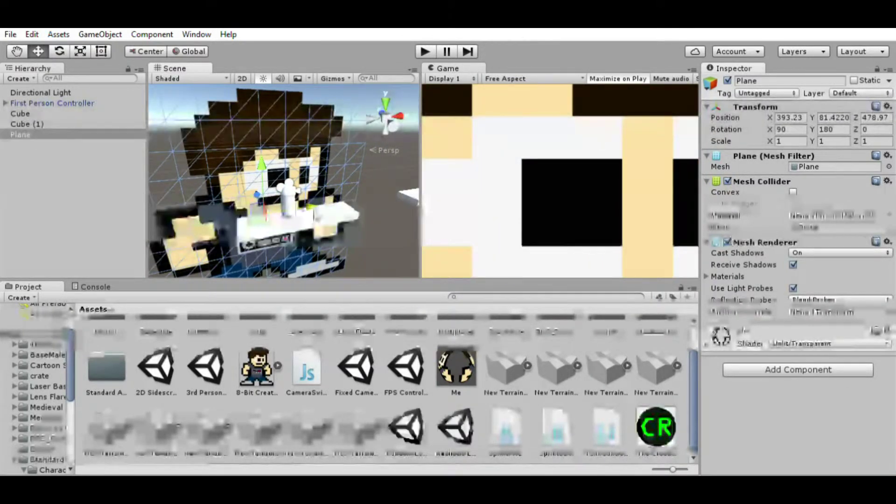
pyautogui.doubleClick(20, 134)
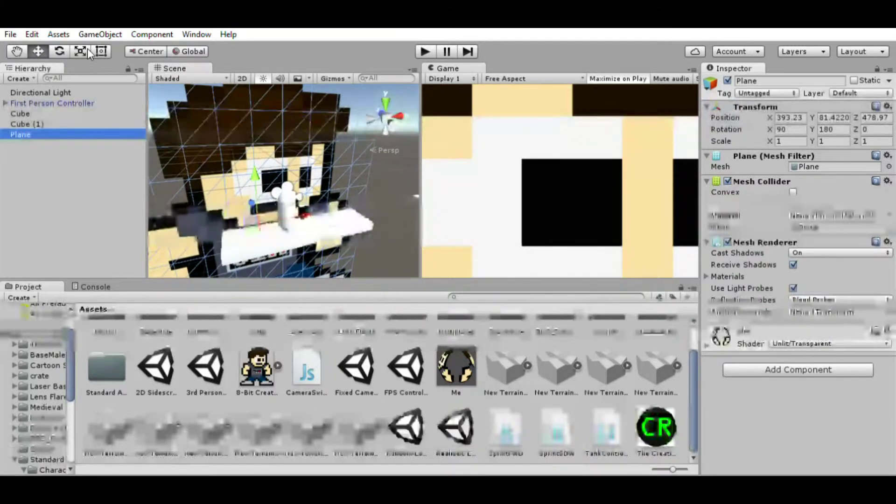
pyautogui.moveTo(257, 223); pyautogui.dragTo(216, 231)
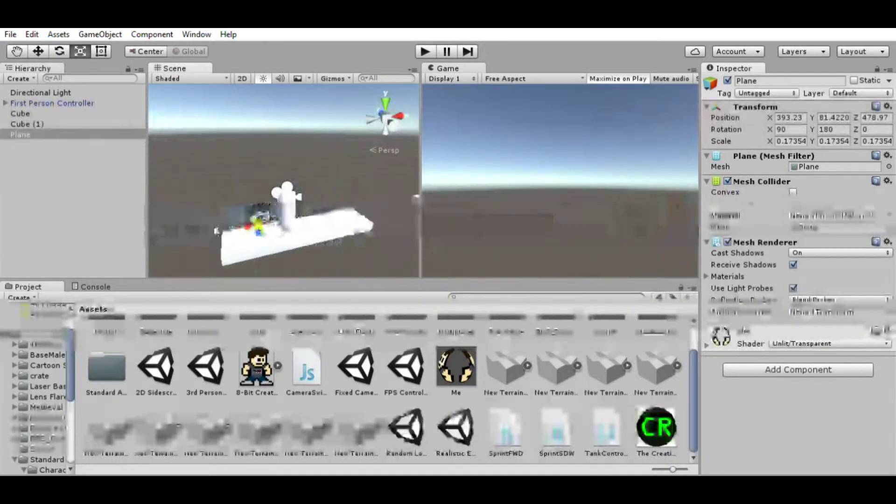
# - Raise the plane to about Y 83.01 and set its Z position to 477.37 to match the First Person Controller
pyautogui.click(39, 51)
pyautogui.moveTo(250, 173); pyautogui.dragTo(272, 125)
pyautogui.click(51, 103)
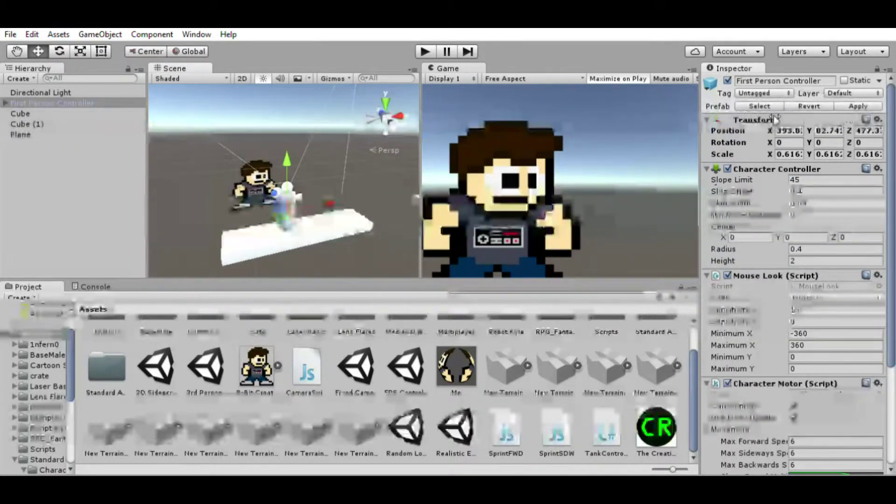
pyautogui.click(867, 132)
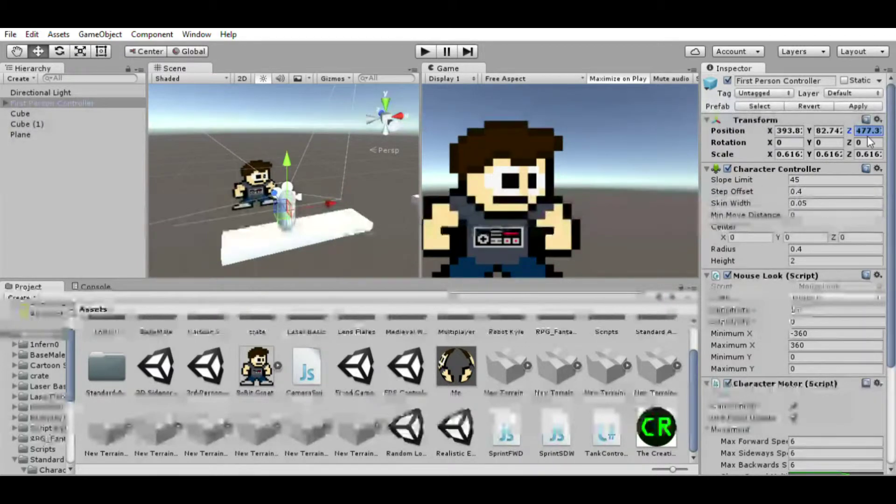
pyautogui.click(40, 93)
pyautogui.click(20, 135)
pyautogui.click(874, 118)
pyautogui.write('477.37')
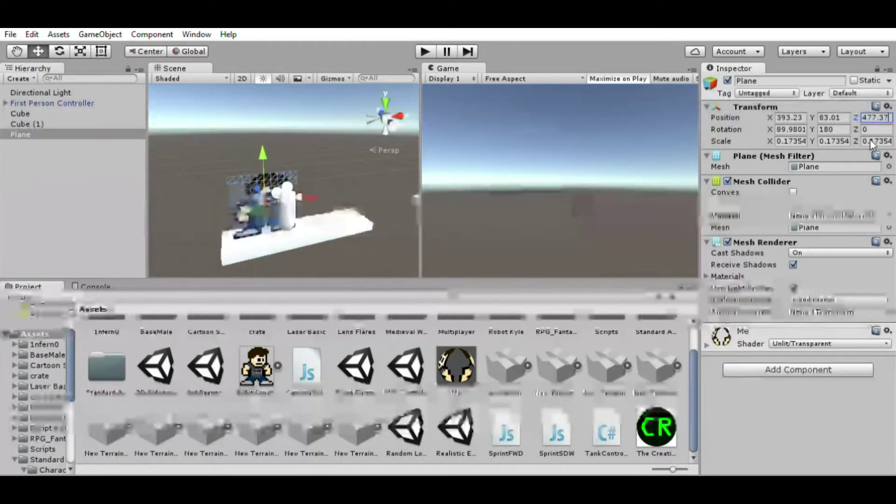
# - Narrow the plane to an X scale of about 0.141 and center it on the First Person Controller at about X 393.78
pyautogui.moveTo(325, 161); pyautogui.dragTo(332, 157, button='right')
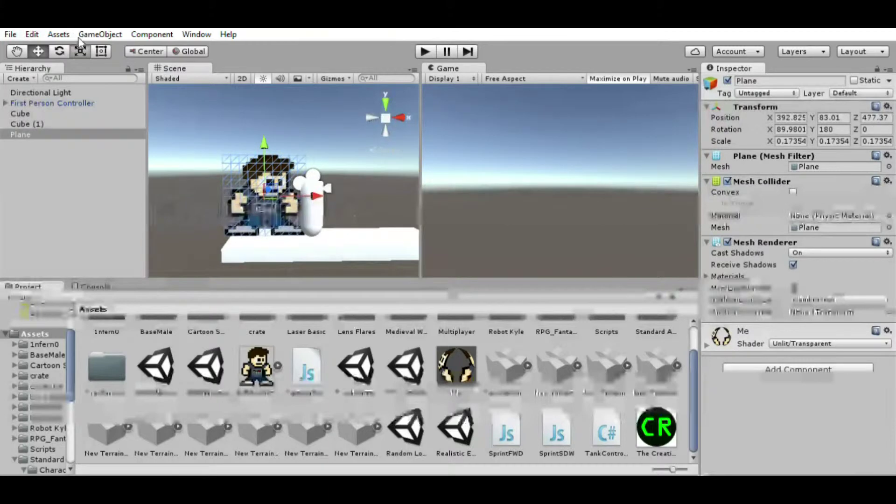
pyautogui.click(80, 52)
pyautogui.moveTo(214, 182); pyautogui.dragTo(223, 182)
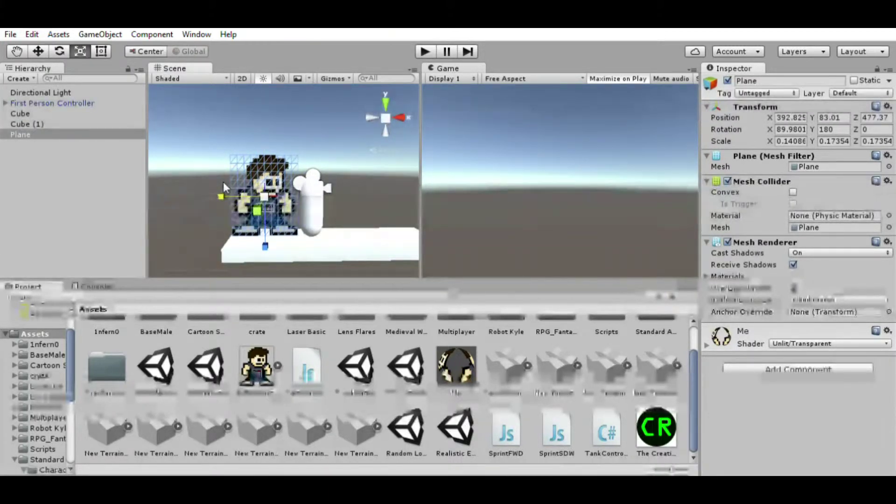
pyautogui.click(37, 51)
pyautogui.moveTo(312, 190); pyautogui.dragTo(356, 190)
pyautogui.scroll(2, 340, 184)
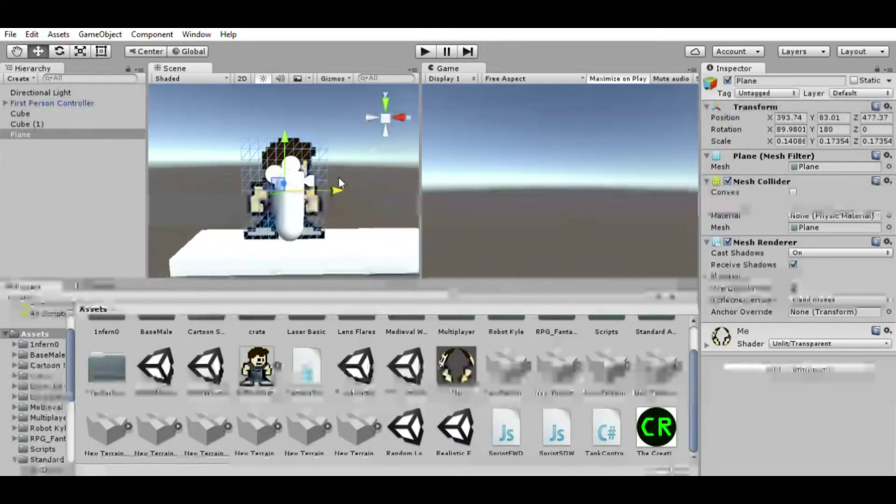
# - Scale the plane down further to about 0.114 by 0.141 and lower it onto the platform at about Y 82.83
pyautogui.press('r')
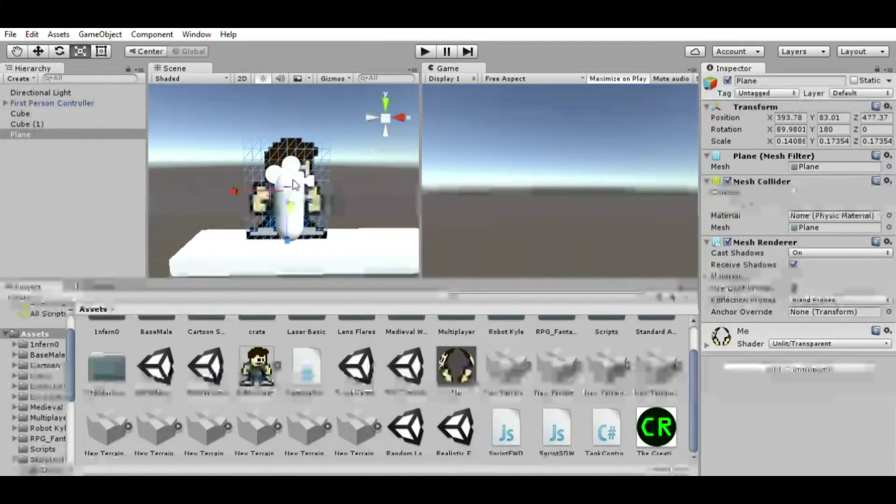
pyautogui.moveTo(286, 188); pyautogui.dragTo(286, 217)
pyautogui.scroll(5, 285, 217)
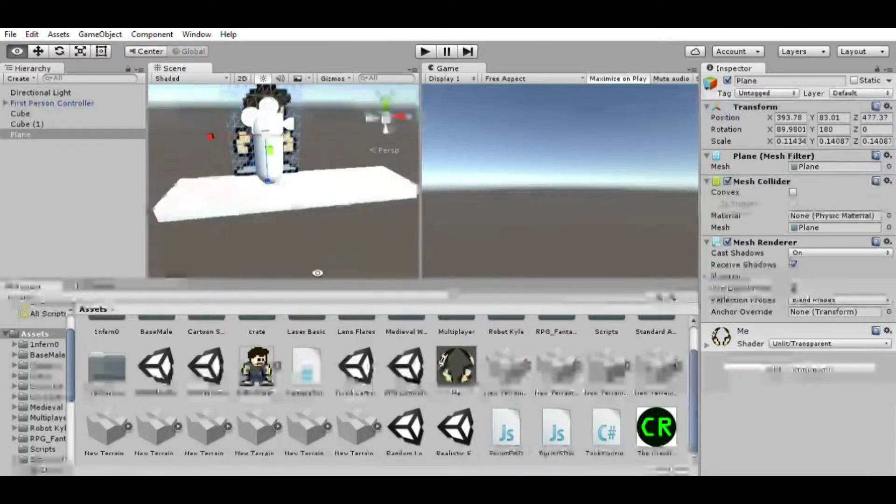
pyautogui.scroll(-4, 286, 217)
pyautogui.scroll(2, 286, 217)
pyautogui.scroll(-2, 286, 217)
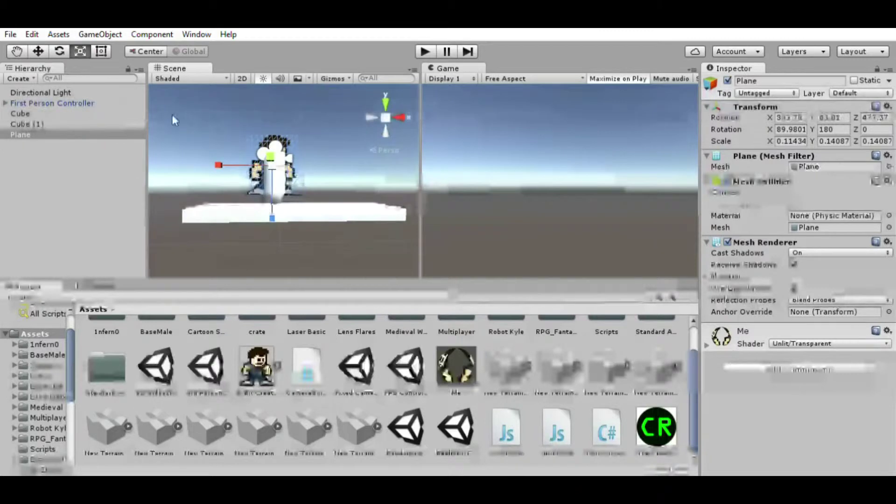
pyautogui.click(38, 51)
pyautogui.moveTo(275, 102); pyautogui.dragTo(277, 115)
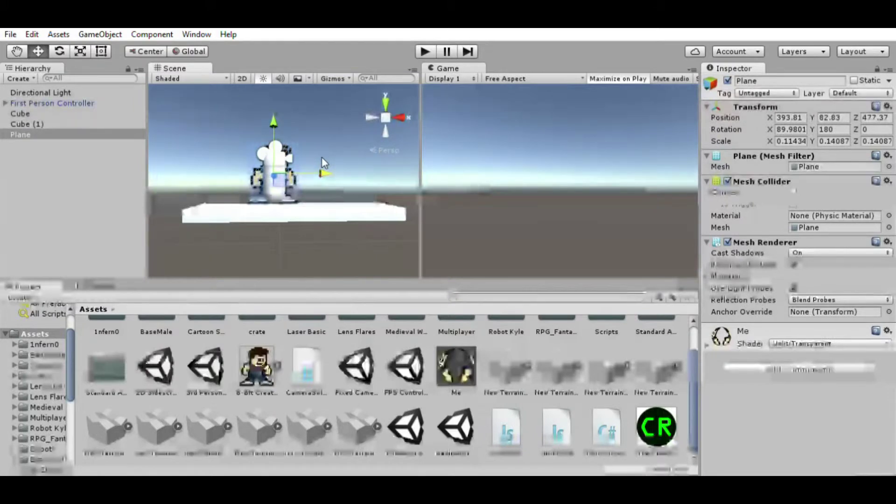
# - Rename the plane as MEEEEEEEE!!!
pyautogui.click(22, 121)
pyautogui.press('F2')
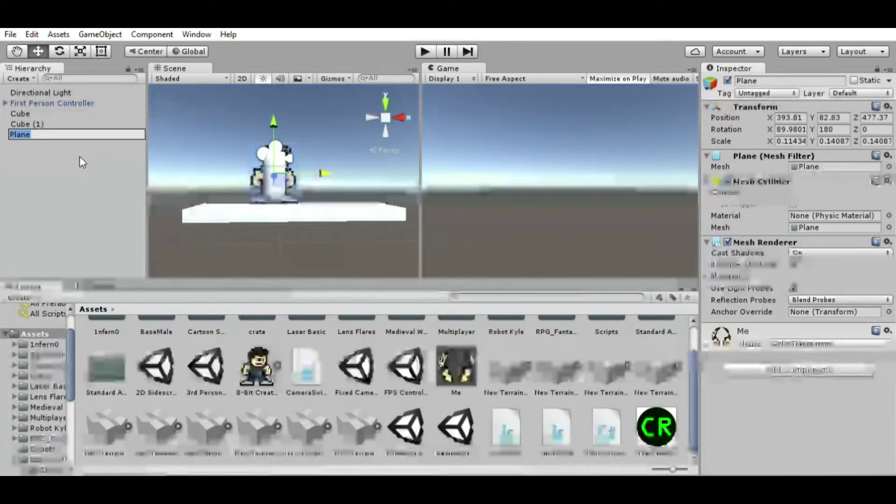
pyautogui.write('MEEE')
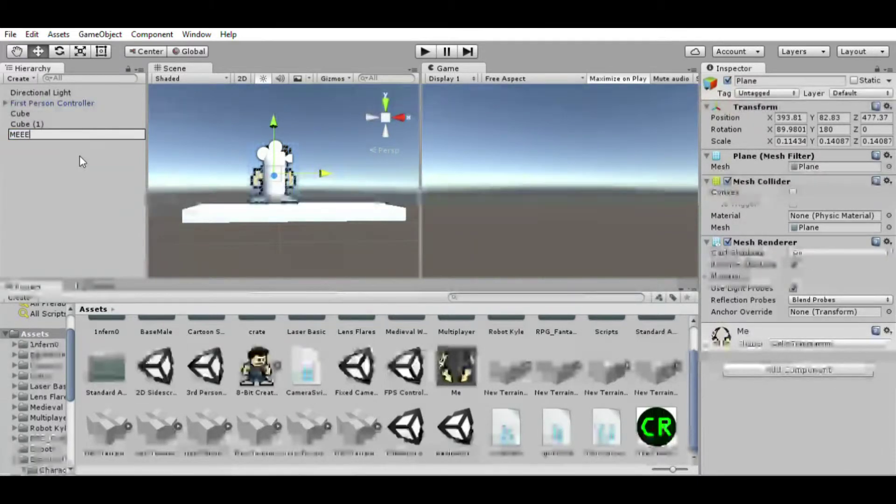
pyautogui.write('EEEEE!!!')
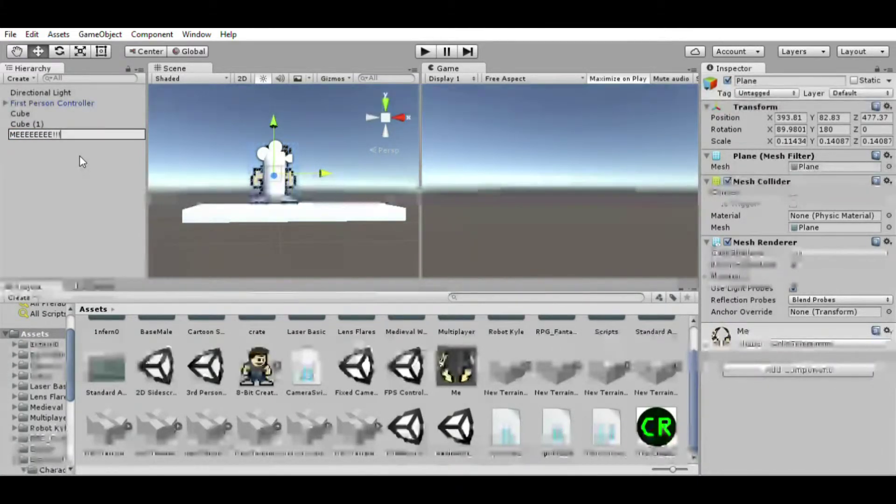
pyautogui.press('Return')
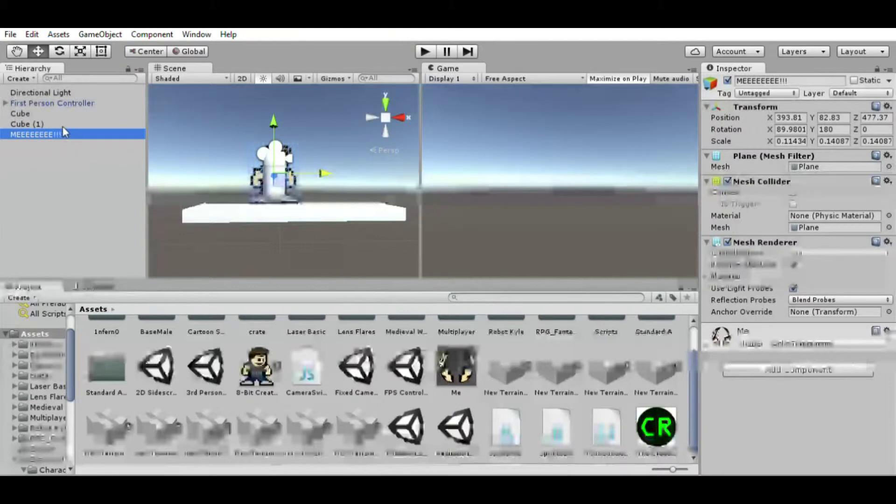
# - Make the renamed plane a child of the First Person Controller and delete the controller's Graphics object
pyautogui.moveTo(56, 132); pyautogui.dragTo(57, 93)
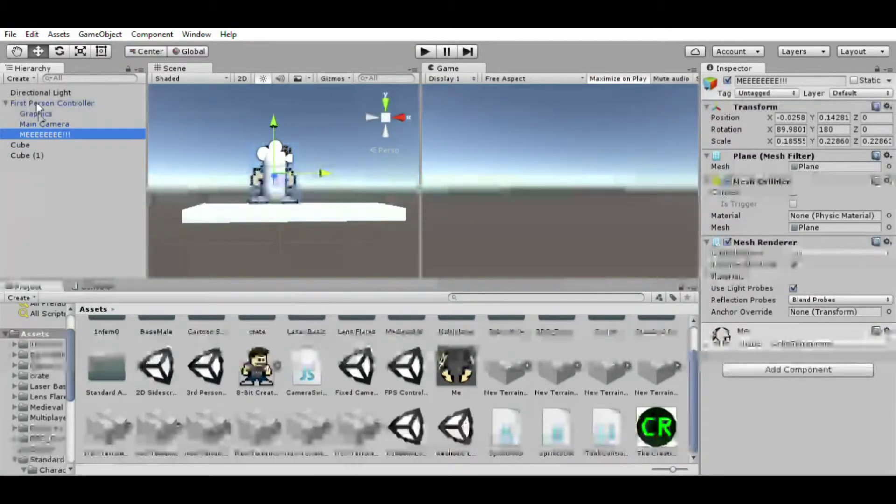
pyautogui.click(37, 114)
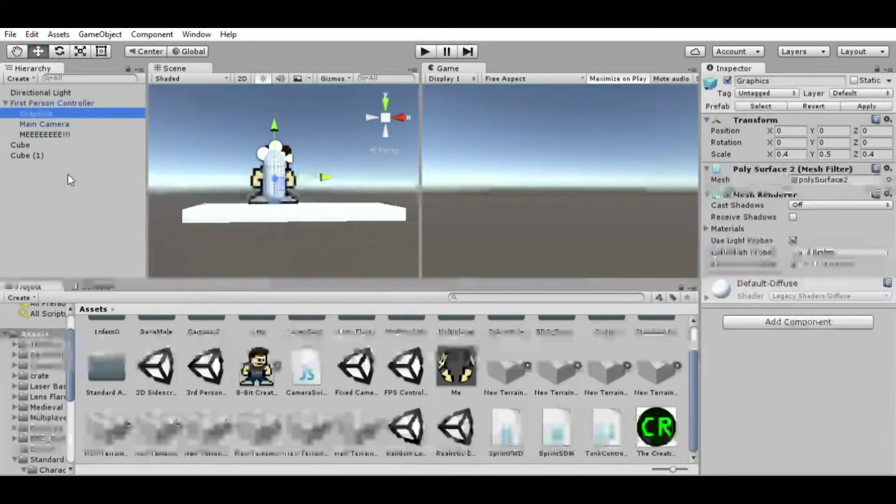
pyautogui.press('Delete')
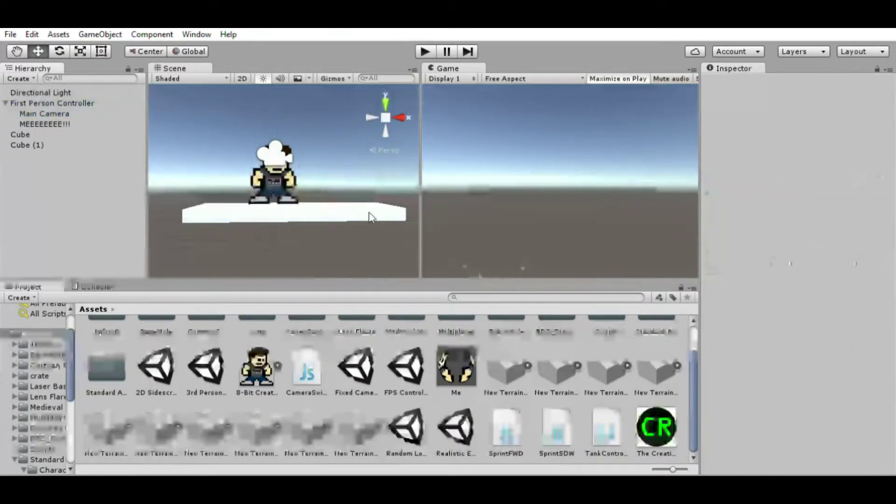
# - Fine-tune the size and height of the MEEEEEEEE!!! plane so the character's feet rest on the platform
pyautogui.click(45, 124)
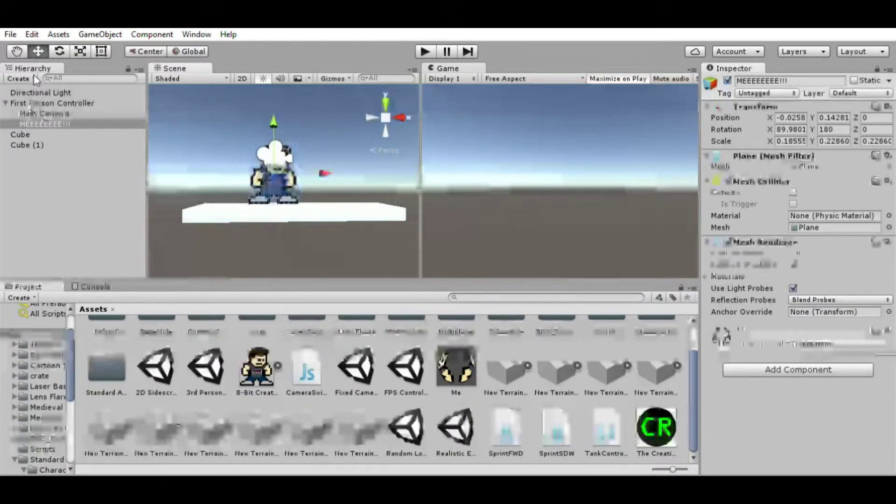
pyautogui.click(86, 51)
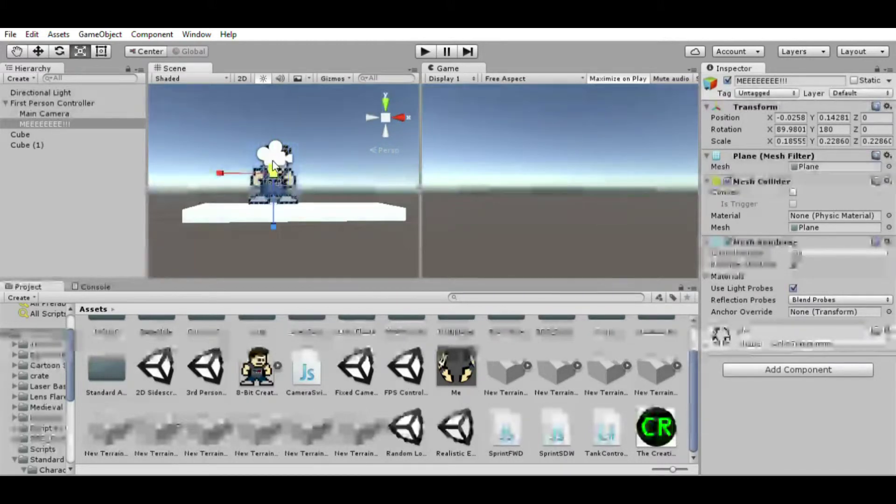
pyautogui.moveTo(271, 160); pyautogui.dragTo(270, 161)
pyautogui.click(38, 52)
pyautogui.scroll(3, 276, 179)
pyautogui.moveTo(275, 180); pyautogui.dragTo(280, 128, button='right')
pyautogui.moveTo(273, 88); pyautogui.dragTo(272, 92)
# - Move the controller's Main Camera back from the character to about Z -8.82 so the character and platform are in view
pyautogui.press('s')
pyautogui.moveTo(275, 95); pyautogui.dragTo(218, 159, button='right')
pyautogui.press('w')
pyautogui.press('s')
pyautogui.press('d')
pyautogui.press('a')
pyautogui.press('w')
pyautogui.click(44, 113)
pyautogui.press('d')
pyautogui.press('w')
pyautogui.press('s')
pyautogui.press('d')
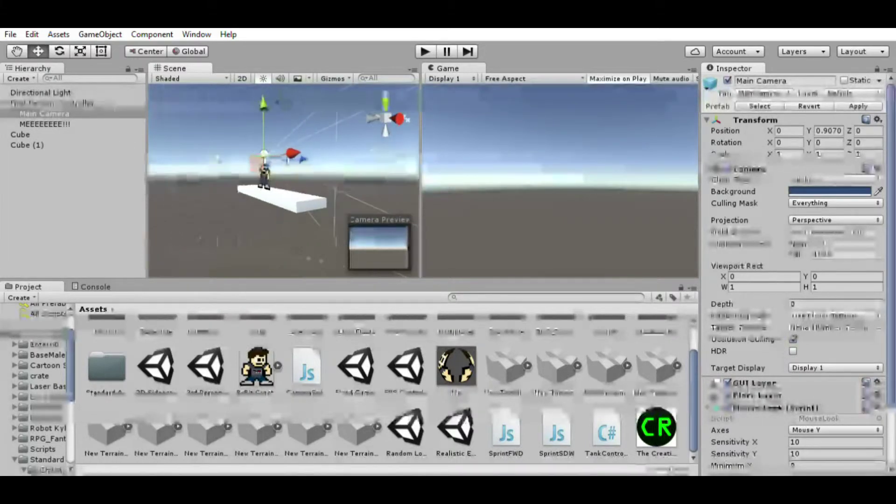
pyautogui.moveTo(306, 156); pyautogui.dragTo(195, 200)
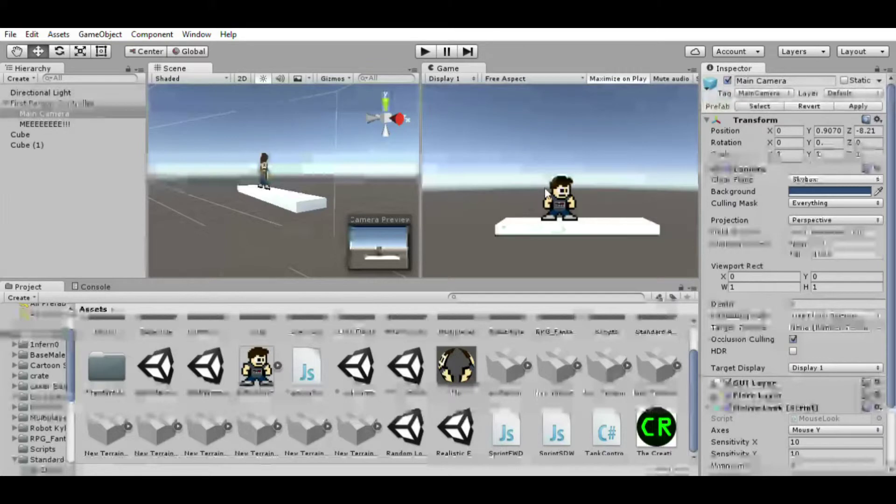
pyautogui.moveTo(357, 149); pyautogui.dragTo(292, 154, button='right')
pyautogui.moveTo(287, 148); pyautogui.dragTo(280, 150)
pyautogui.moveTo(283, 149); pyautogui.dragTo(231, 153, button='right')
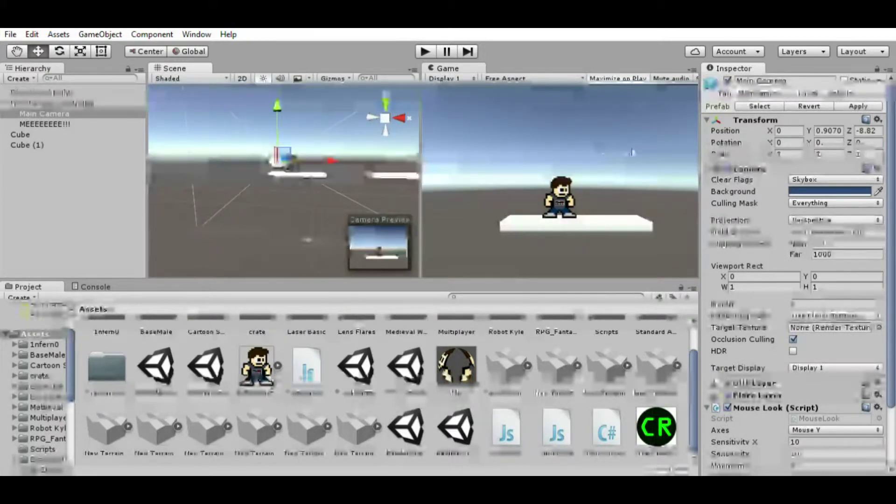
# - Remove the Mouse Look script from both the Main Camera and the First Person Controller
pyautogui.moveTo(233, 139); pyautogui.dragTo(240, 129, button='right')
pyautogui.scroll(-3, 864, 330)
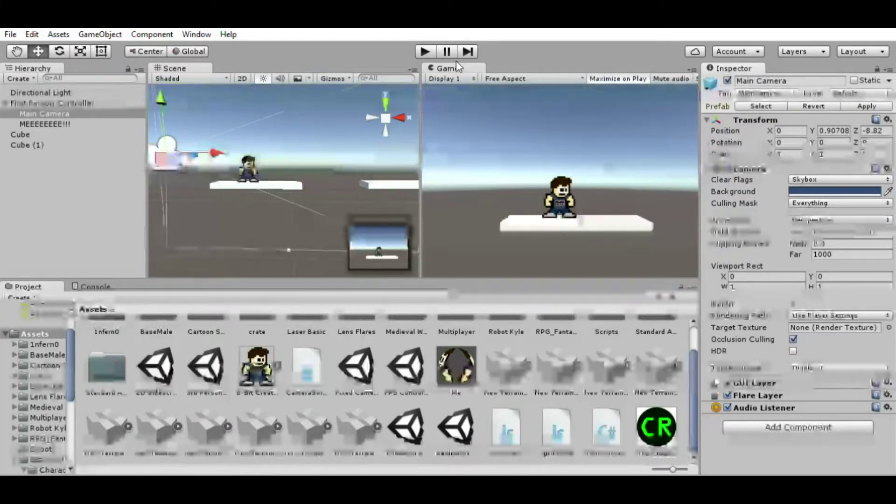
pyautogui.click(56, 101)
pyautogui.scroll(-5, 836, 205)
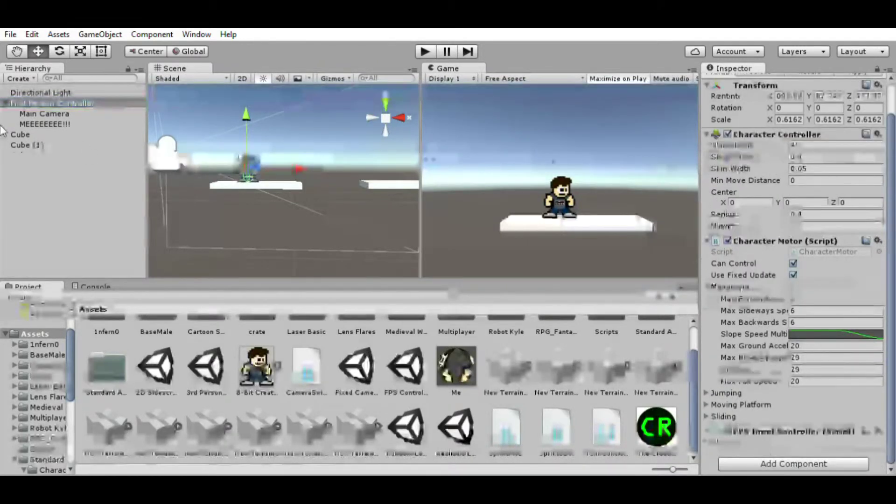
# - Lower the Main Camera to about Y 0.58 and set its projection to Orthographic
pyautogui.click(44, 113)
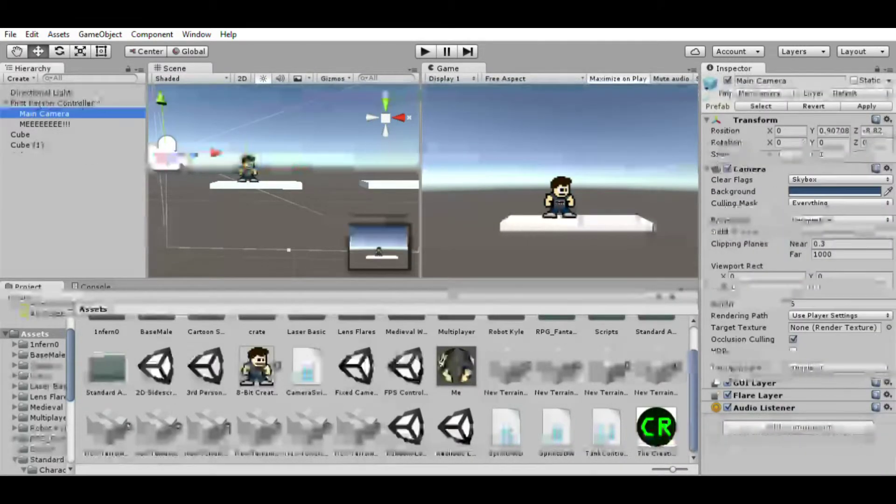
pyautogui.keyDown('alt'); pyautogui.moveTo(287, 146); pyautogui.dragTo(343, 154); pyautogui.keyUp('alt')
pyautogui.moveTo(282, 90); pyautogui.dragTo(280, 99)
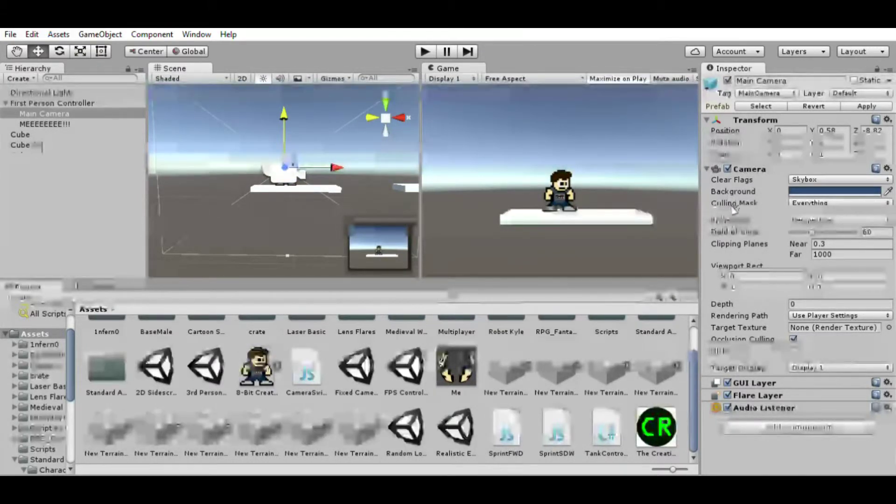
pyautogui.click(823, 220)
pyautogui.click(823, 230)
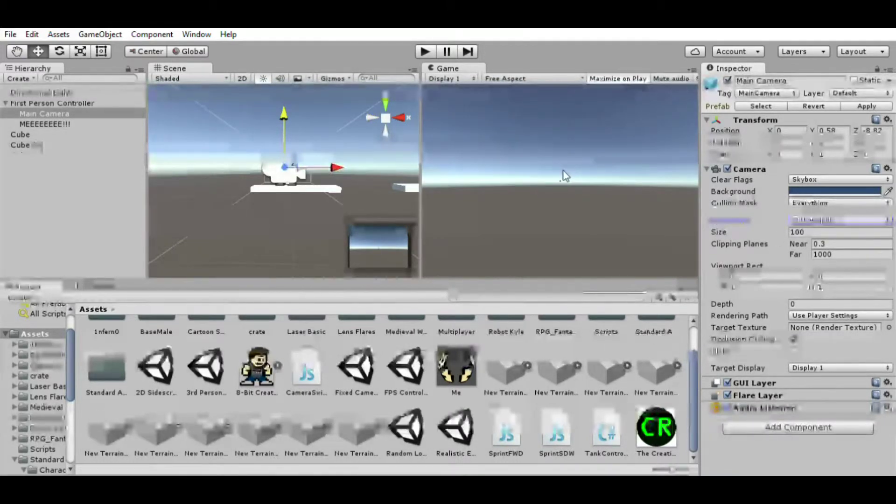
# - Set the Main Camera's orthographic size to 3
pyautogui.moveTo(834, 231); pyautogui.dragTo(722, 217)
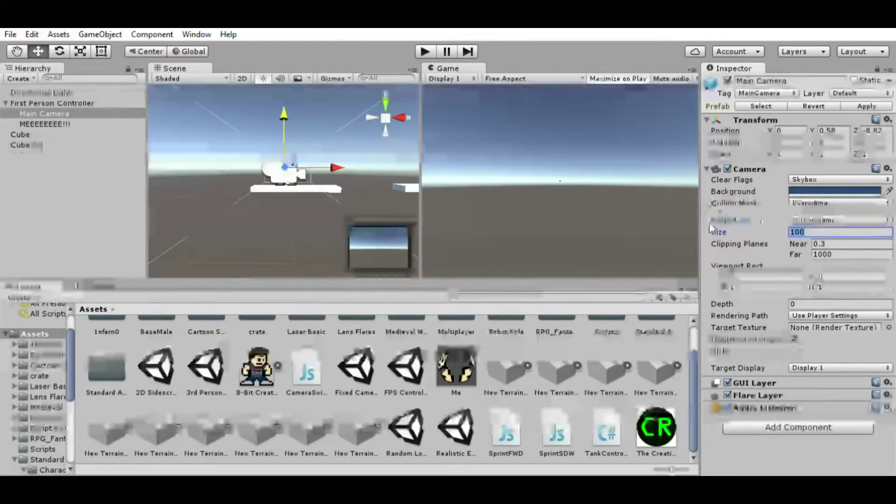
pyautogui.write('3')
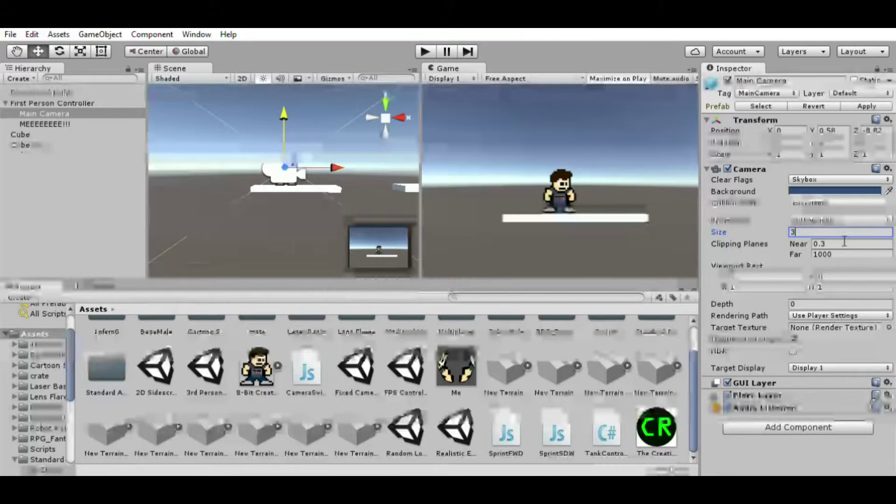
pyautogui.click(548, 211)
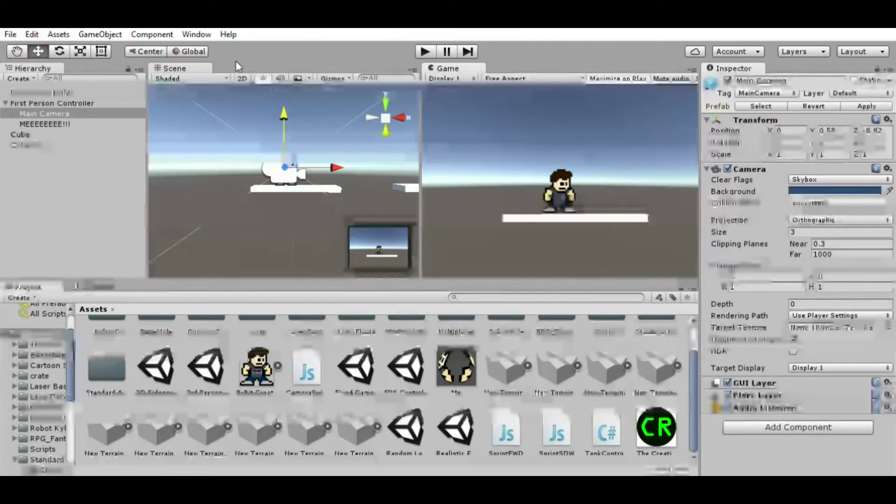
# - Switch the Scene view to 2D, widen it slightly and reframe it around the character and camera bounds
pyautogui.click(242, 79)
pyautogui.moveTo(298, 172); pyautogui.dragTo(288, 194, button='middle')
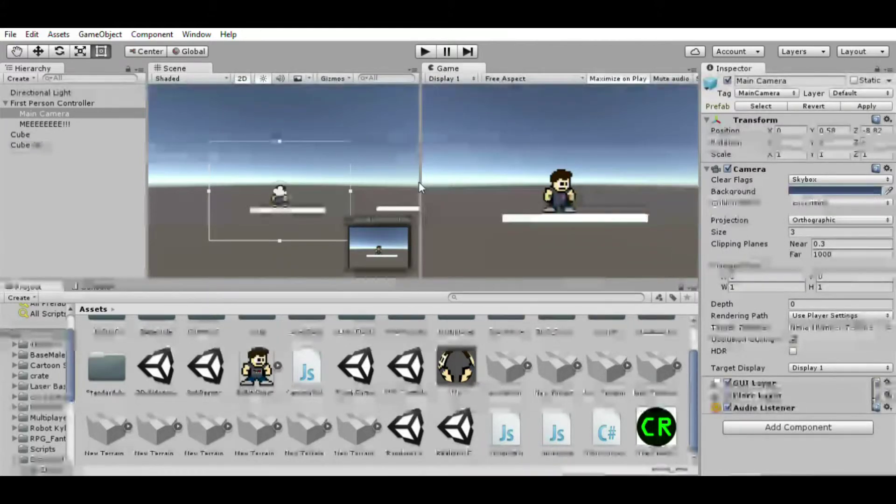
pyautogui.moveTo(429, 182); pyautogui.dragTo(444, 216)
pyautogui.scroll(2, 344, 164)
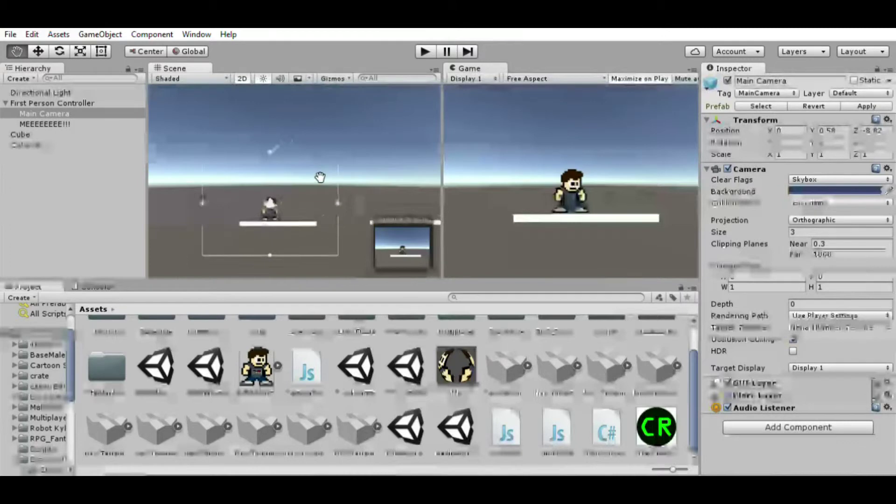
pyautogui.moveTo(320, 176); pyautogui.dragTo(386, 135, button='middle')
pyautogui.click(28, 134)
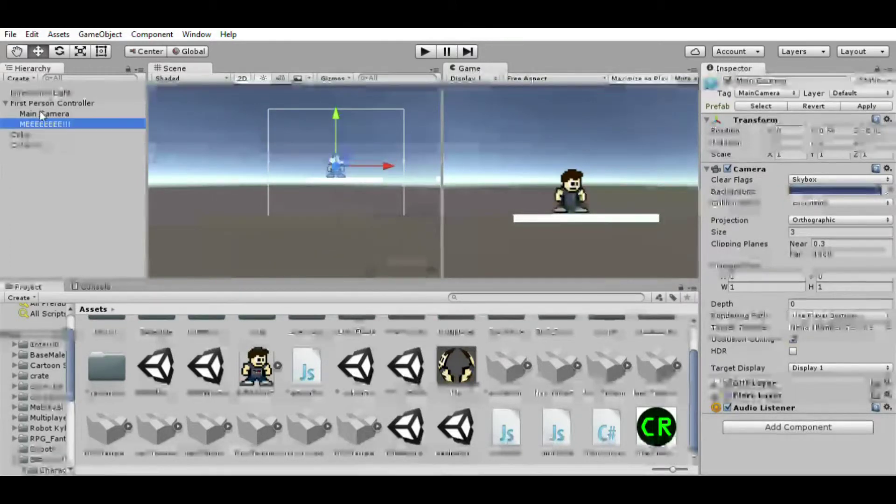
# - Play-test the level by moving the character back and forth and jumping around the platforms, and end the test
pyautogui.click(423, 46)
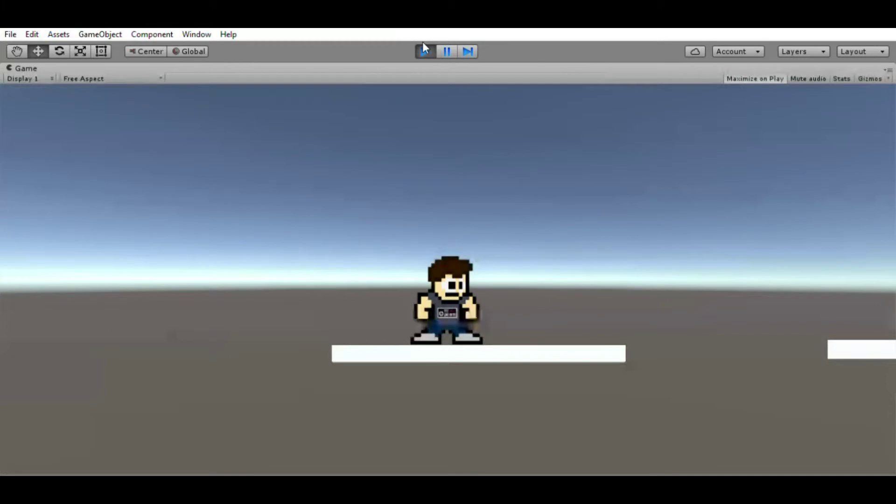
pyautogui.press('Right')
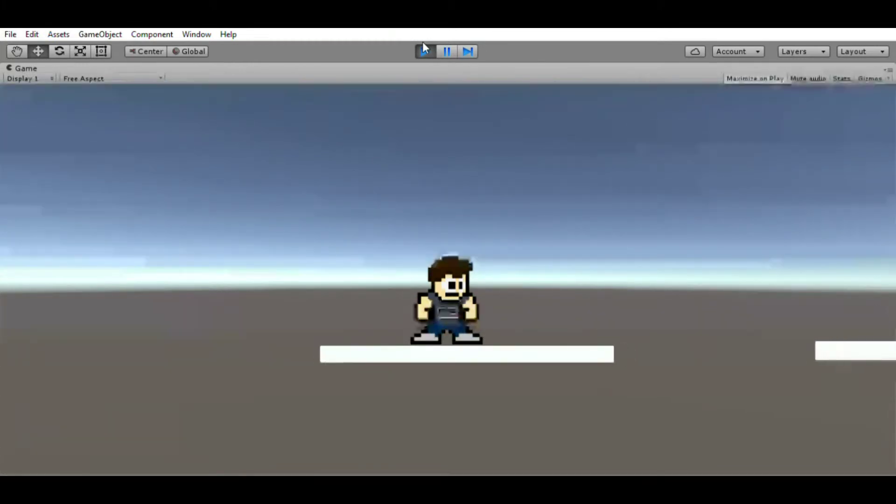
pyautogui.press('Right')
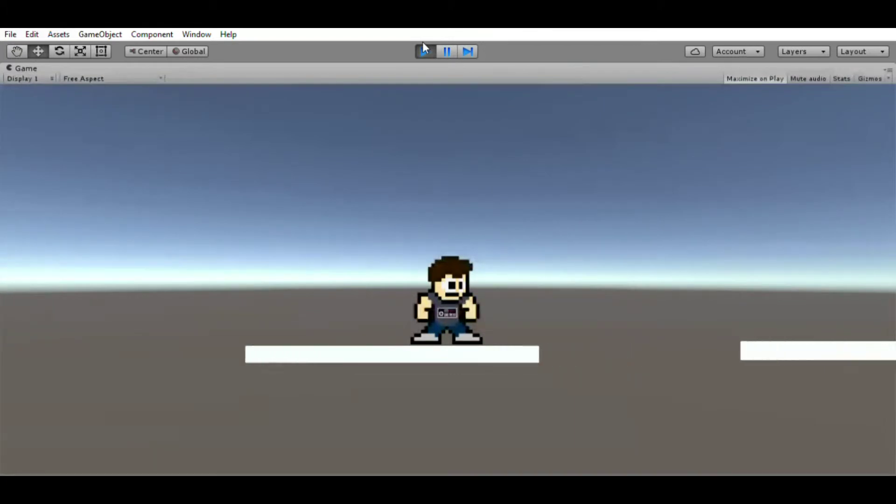
pyautogui.press('space')
pyautogui.press('Left')
pyautogui.press('space')
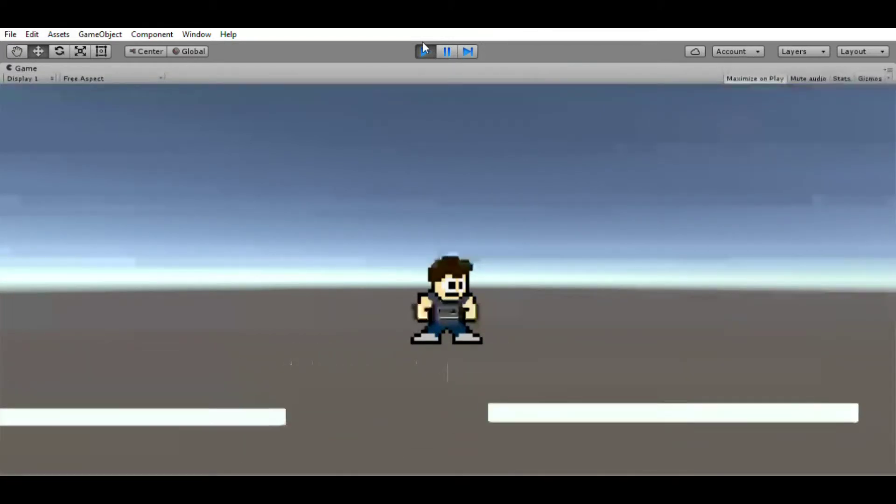
pyautogui.press('Right')
pyautogui.press('space')
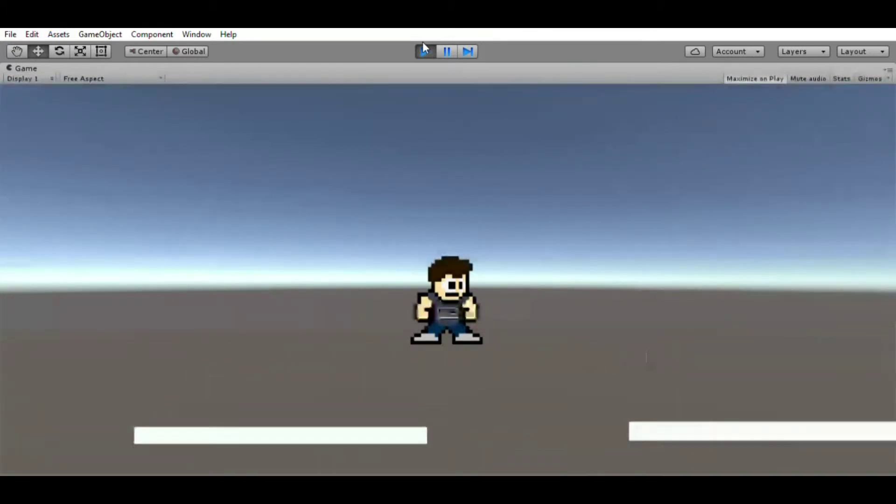
pyautogui.press('Left')
pyautogui.press('space')
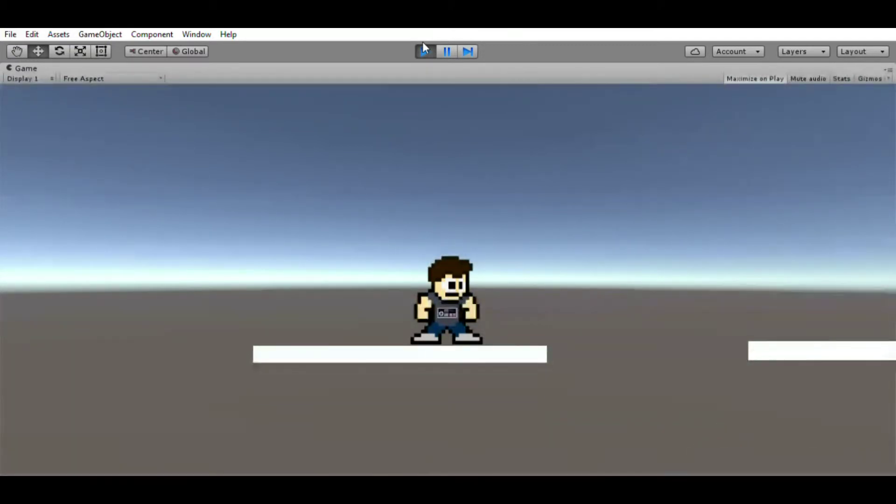
pyautogui.click(422, 43)
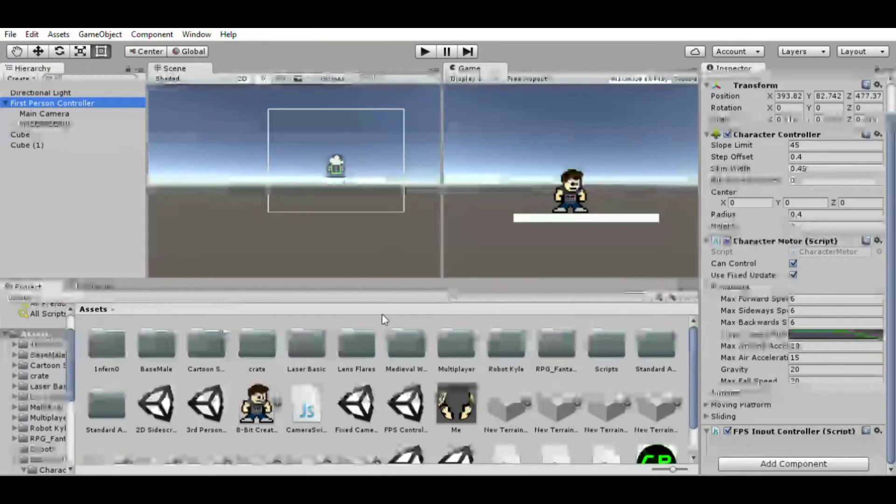
# - Locate the First Person Controller's CharacterMotor script in the project and open it in the code editor
pyautogui.click(828, 252)
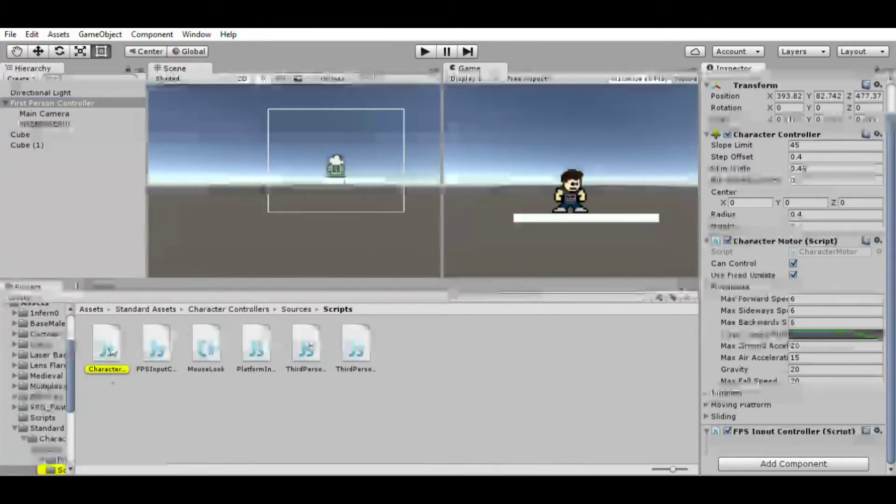
pyautogui.click(110, 353)
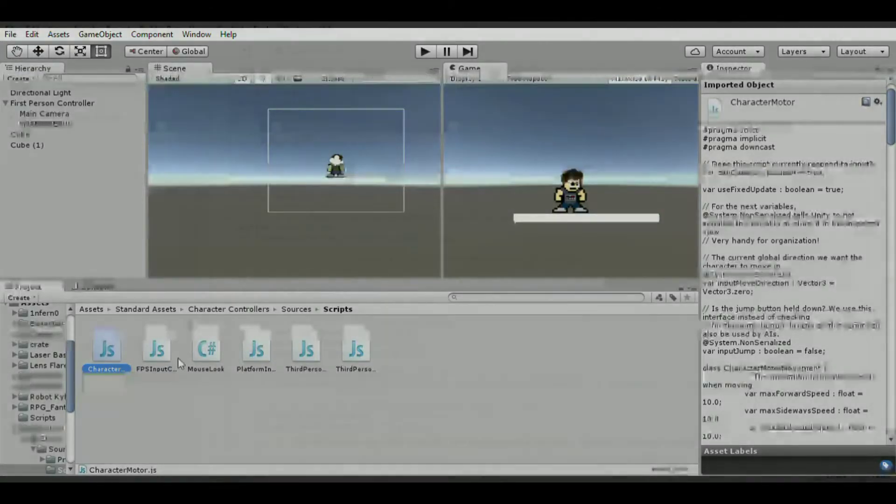
pyautogui.click(158, 351)
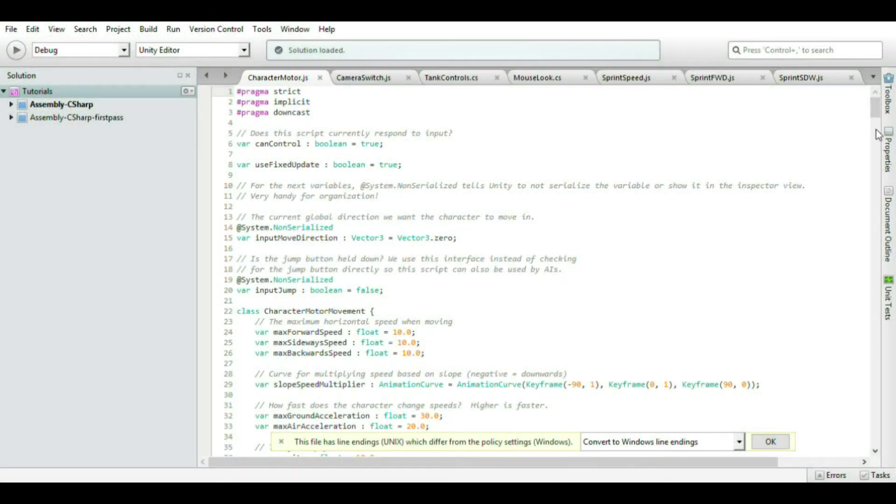
# - Examine the MaxSpeedInDirection function near the end of CharacterMotor.js, checking the x components used on lines 571 to 573
pyautogui.scroll(-15, 877, 135)
pyautogui.scroll(14, 877, 138)
pyautogui.scroll(-7, 877, 145)
pyautogui.moveTo(875, 142); pyautogui.dragTo(829, 447)
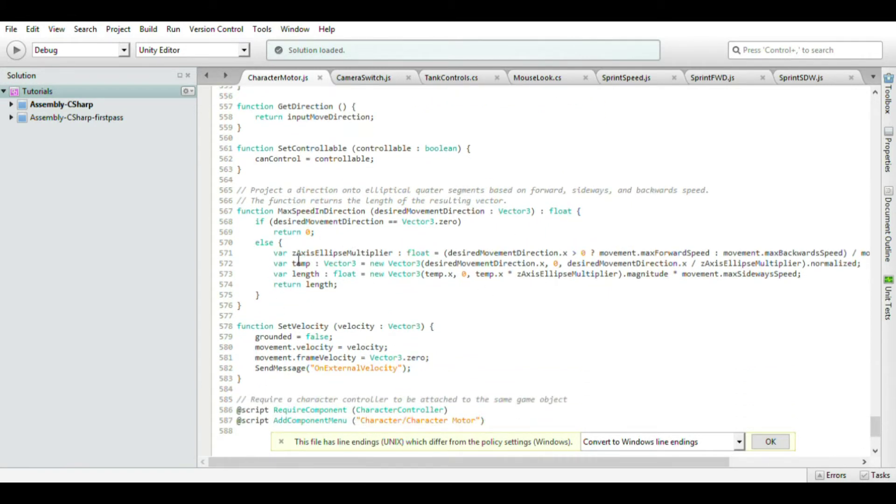
pyautogui.moveTo(273, 256); pyautogui.dragTo(838, 284)
pyautogui.hscroll(1, 444, 466)
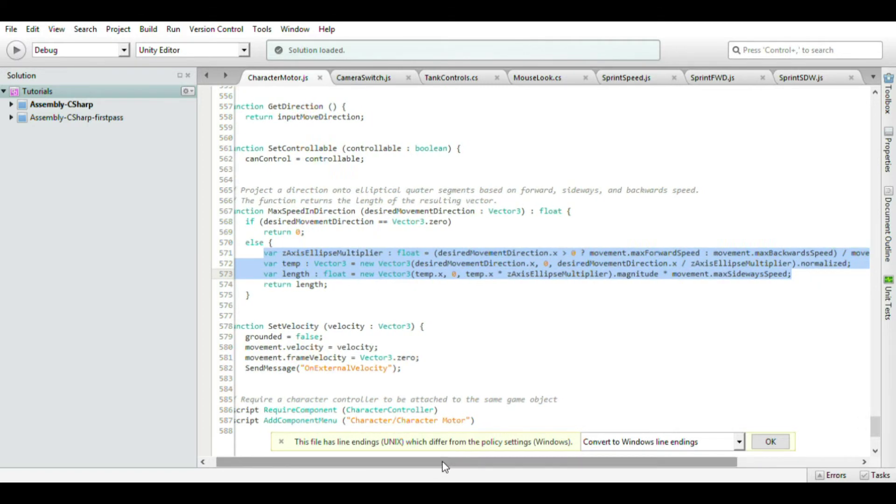
pyautogui.click(443, 254)
pyautogui.doubleClick(445, 279)
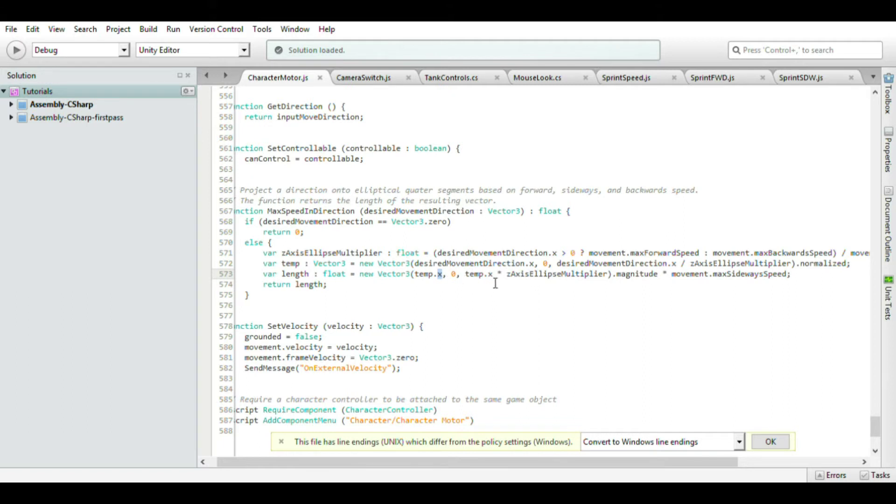
pyautogui.click(538, 265)
pyautogui.click(557, 256)
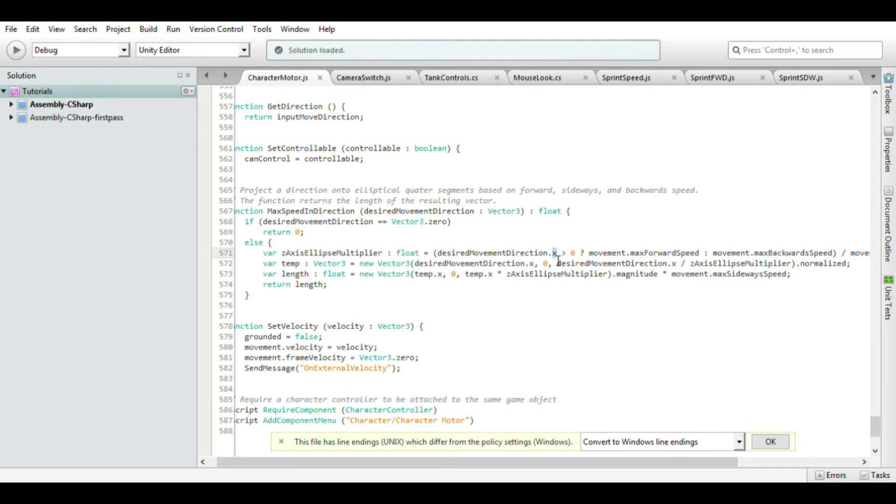
pyautogui.click(674, 265)
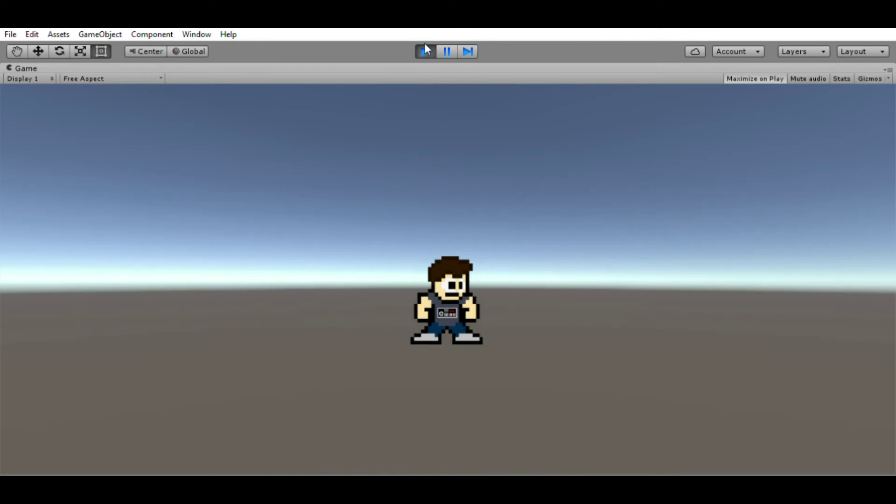
# - Stop the running game and start it again to test the character's movement
pyautogui.click(424, 47)
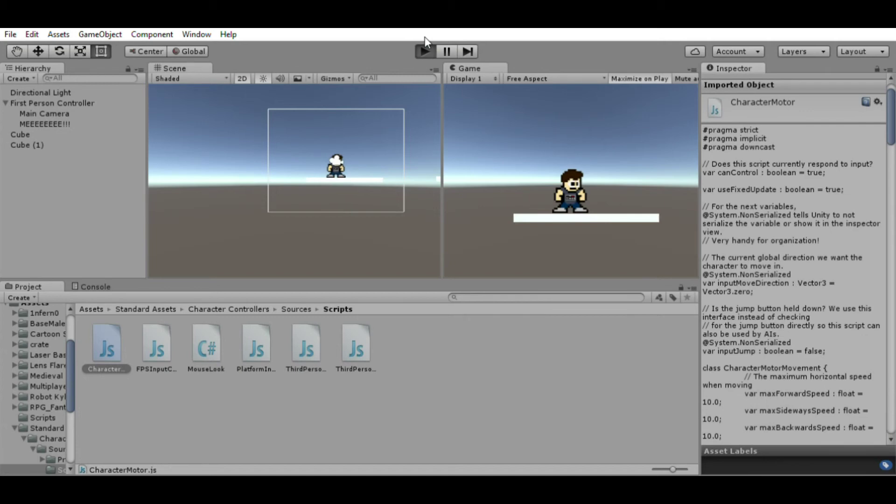
pyautogui.hotkey('ctrl', 'p')
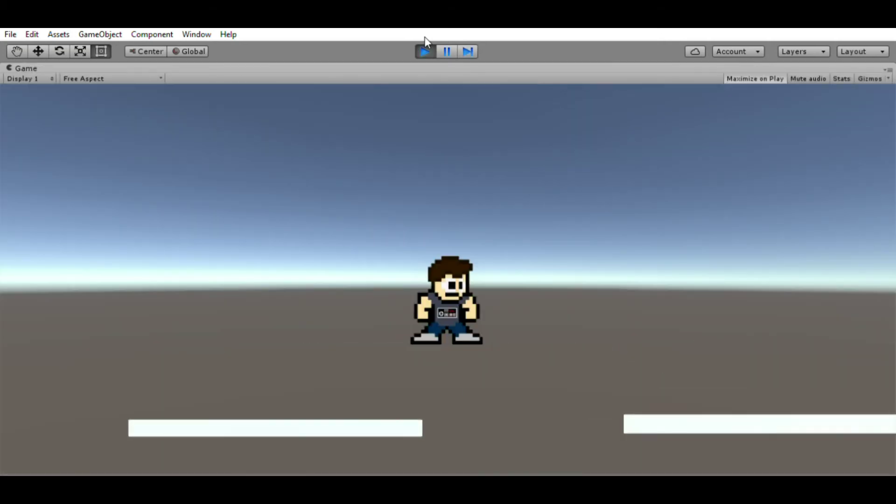